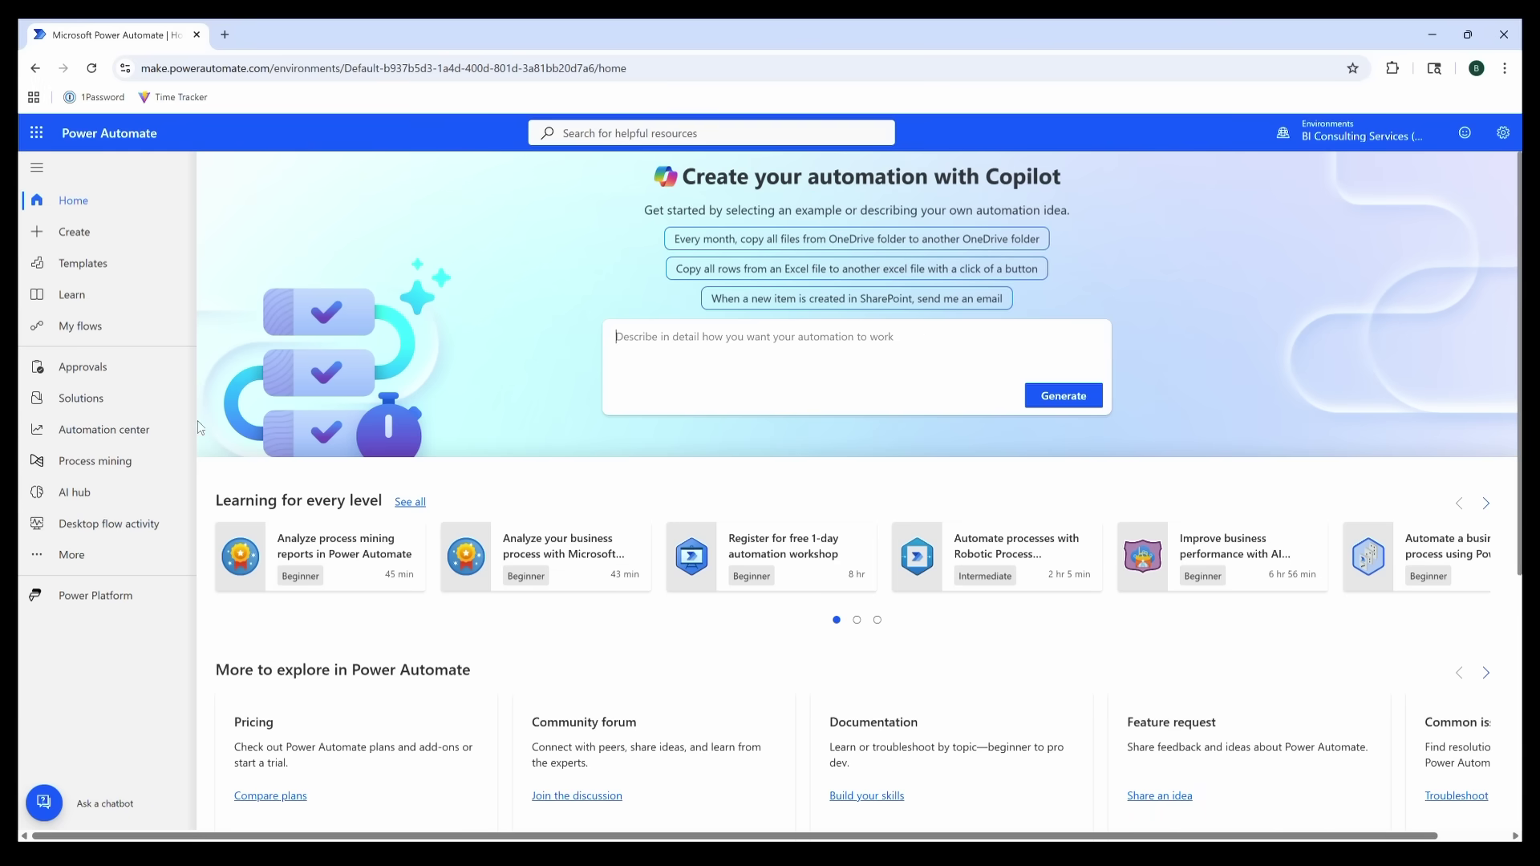
- From My flows, start a new automated cloud flow from blank
click(80, 329)
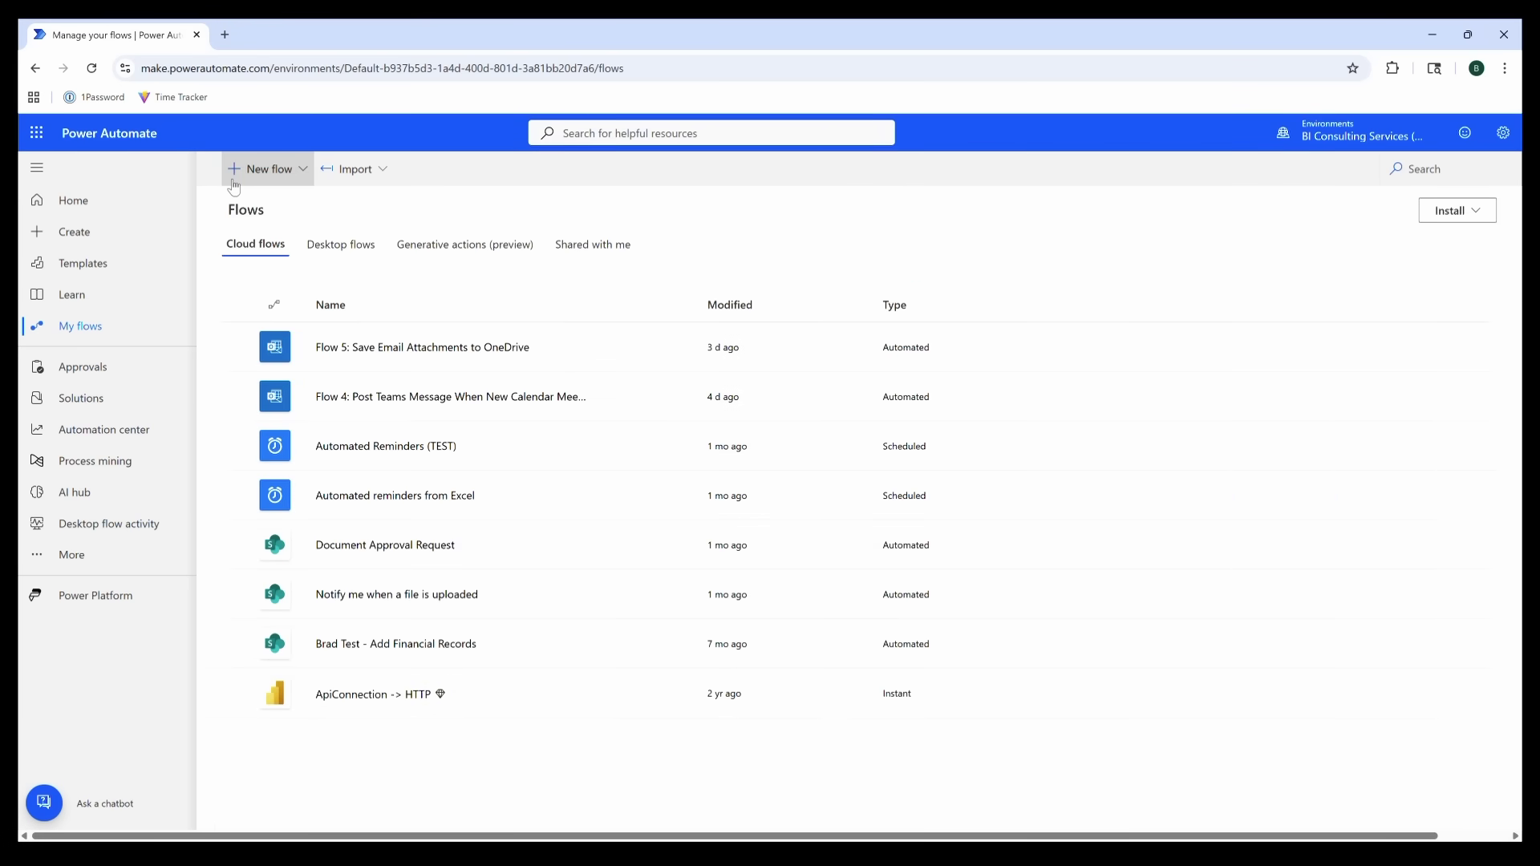
click(234, 170)
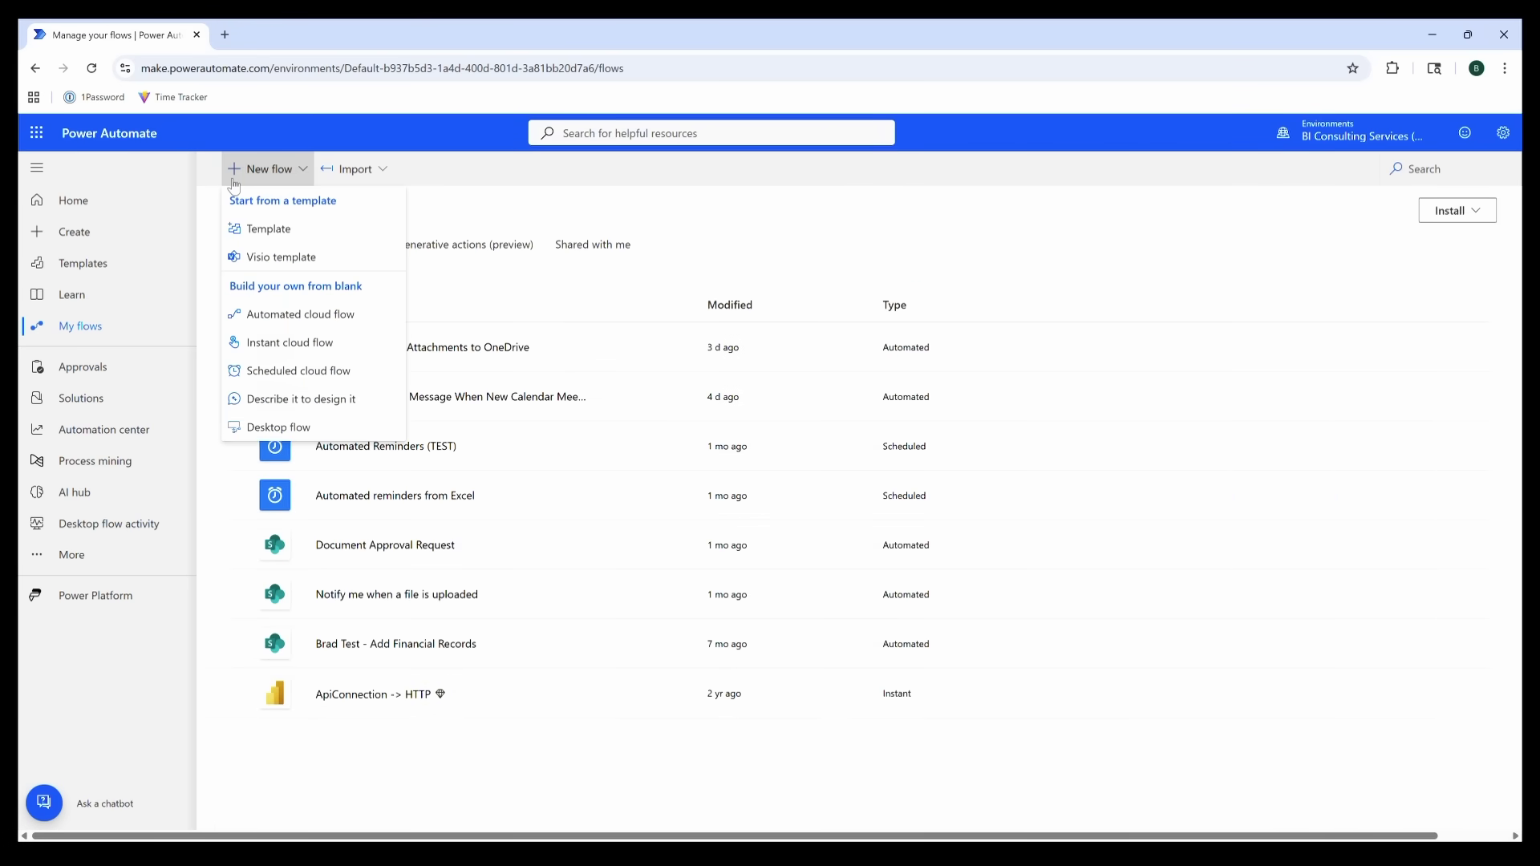
click(302, 314)
- Create 'Flow 1: Notify me when a file is uploaded' with SharePoint's 'When a file is created (properties only)' trigger
click(944, 339)
text(Flow 1: )
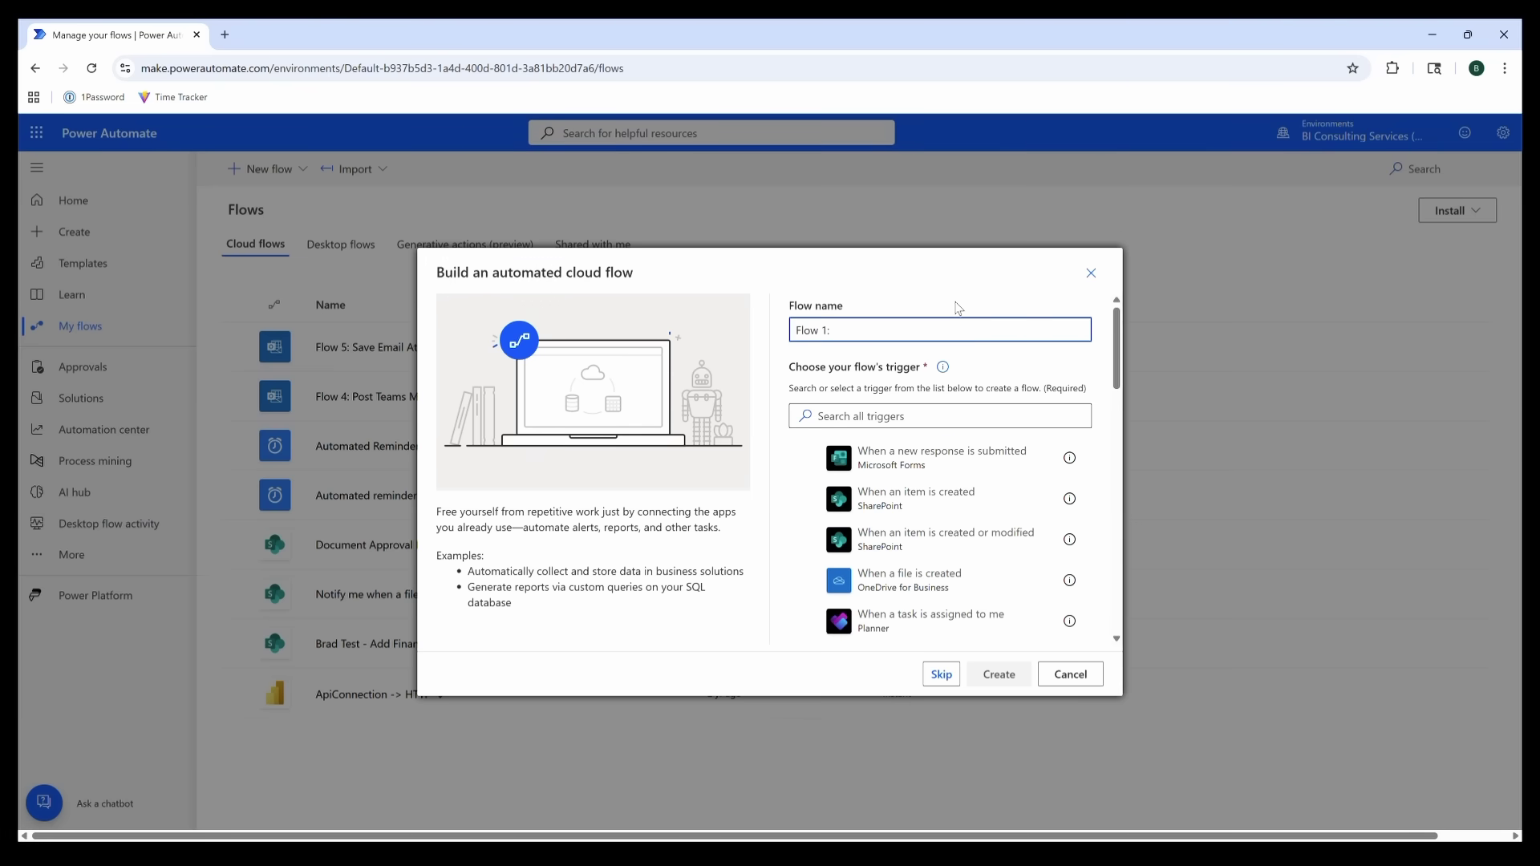
text(Notify me when a file is uploaded)
click(978, 420)
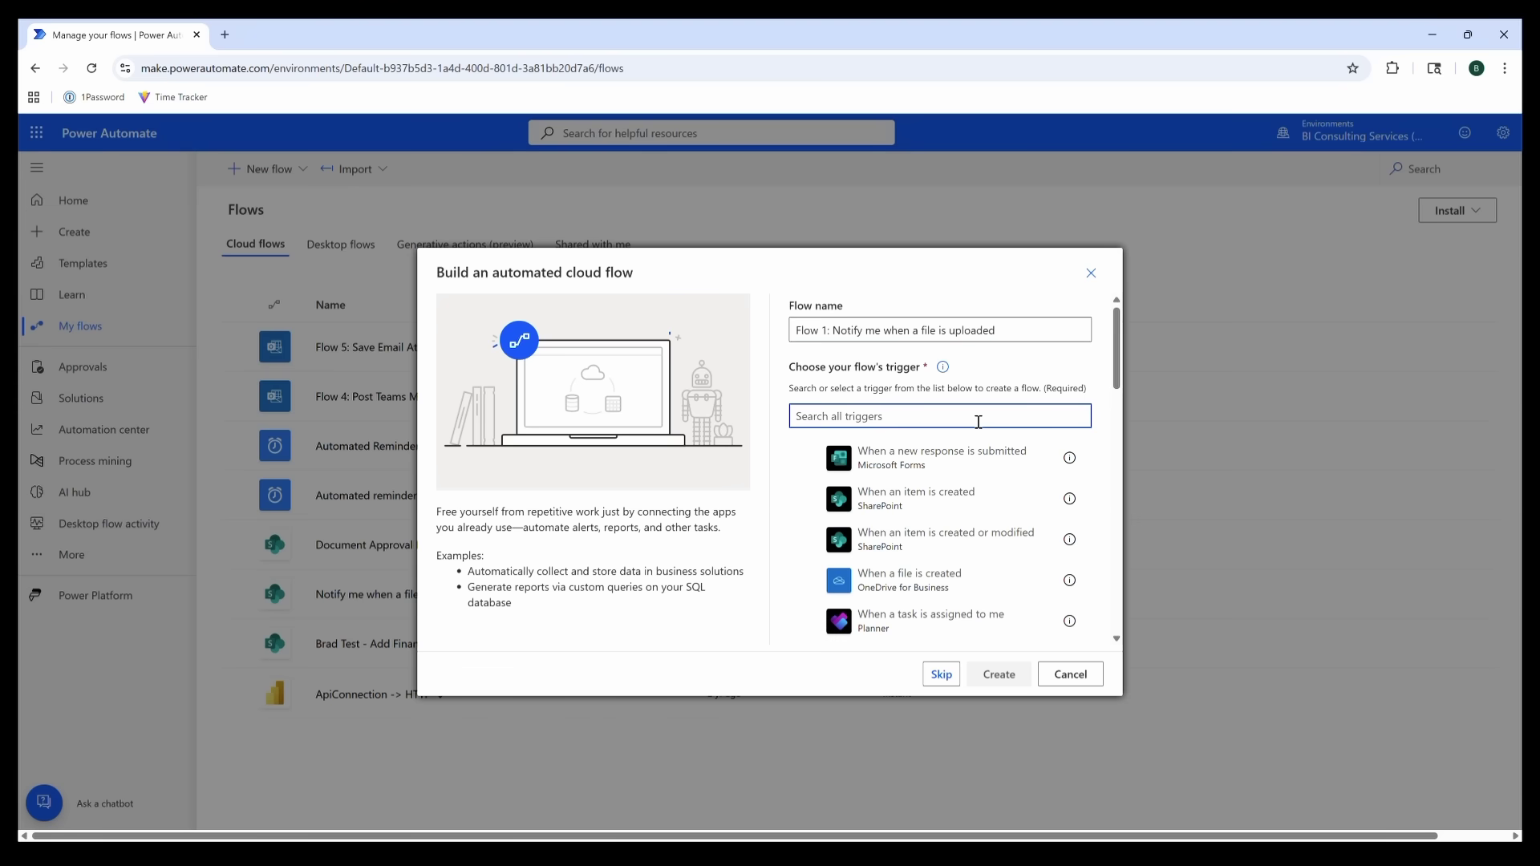
text(when a file is created)
scroll(1003, 481, down, 1)
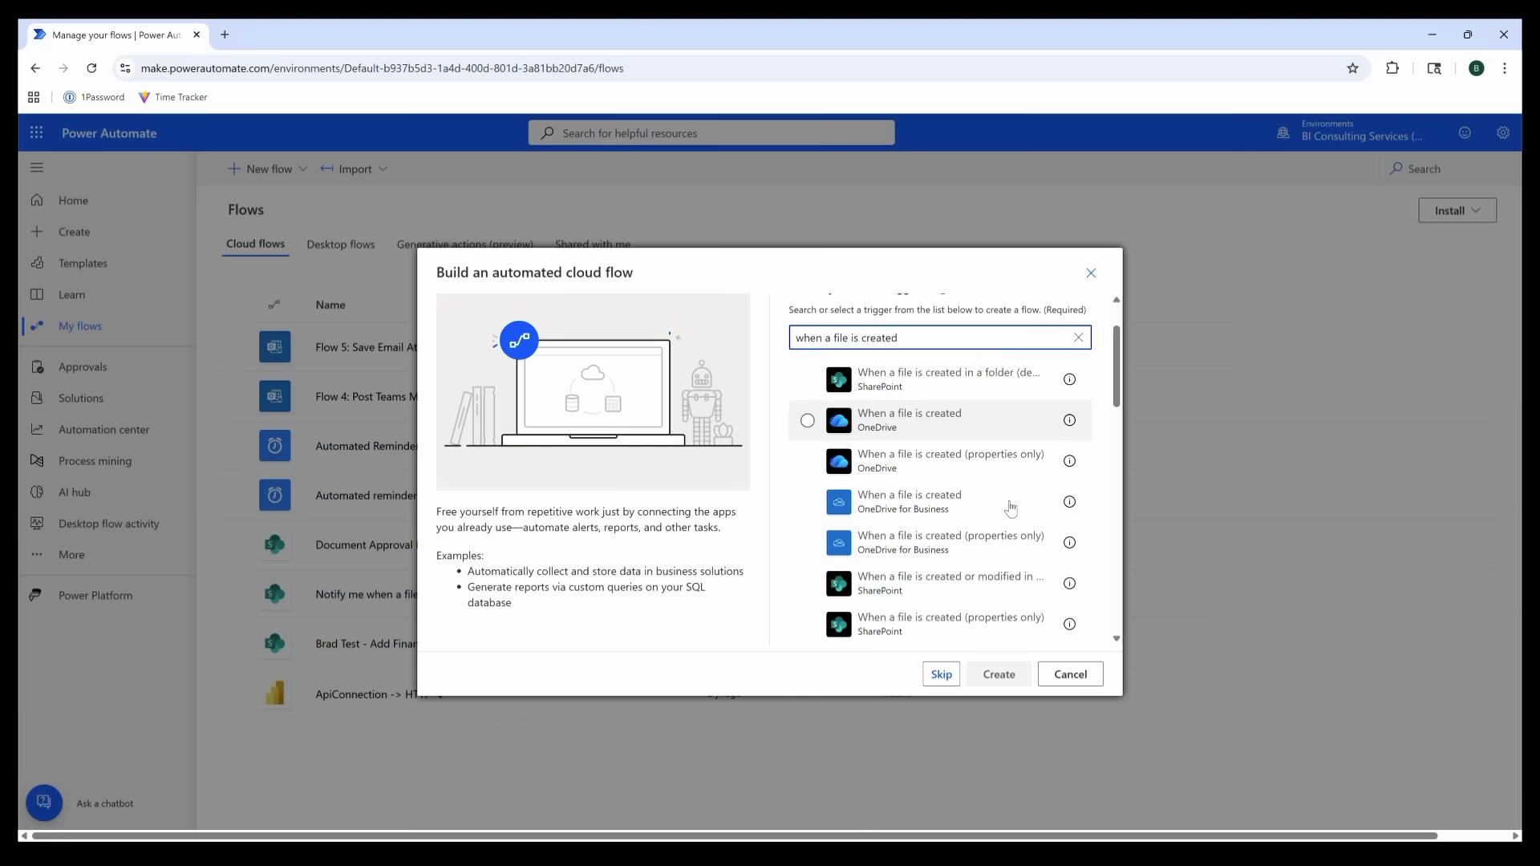
scroll(1011, 508, down, 1)
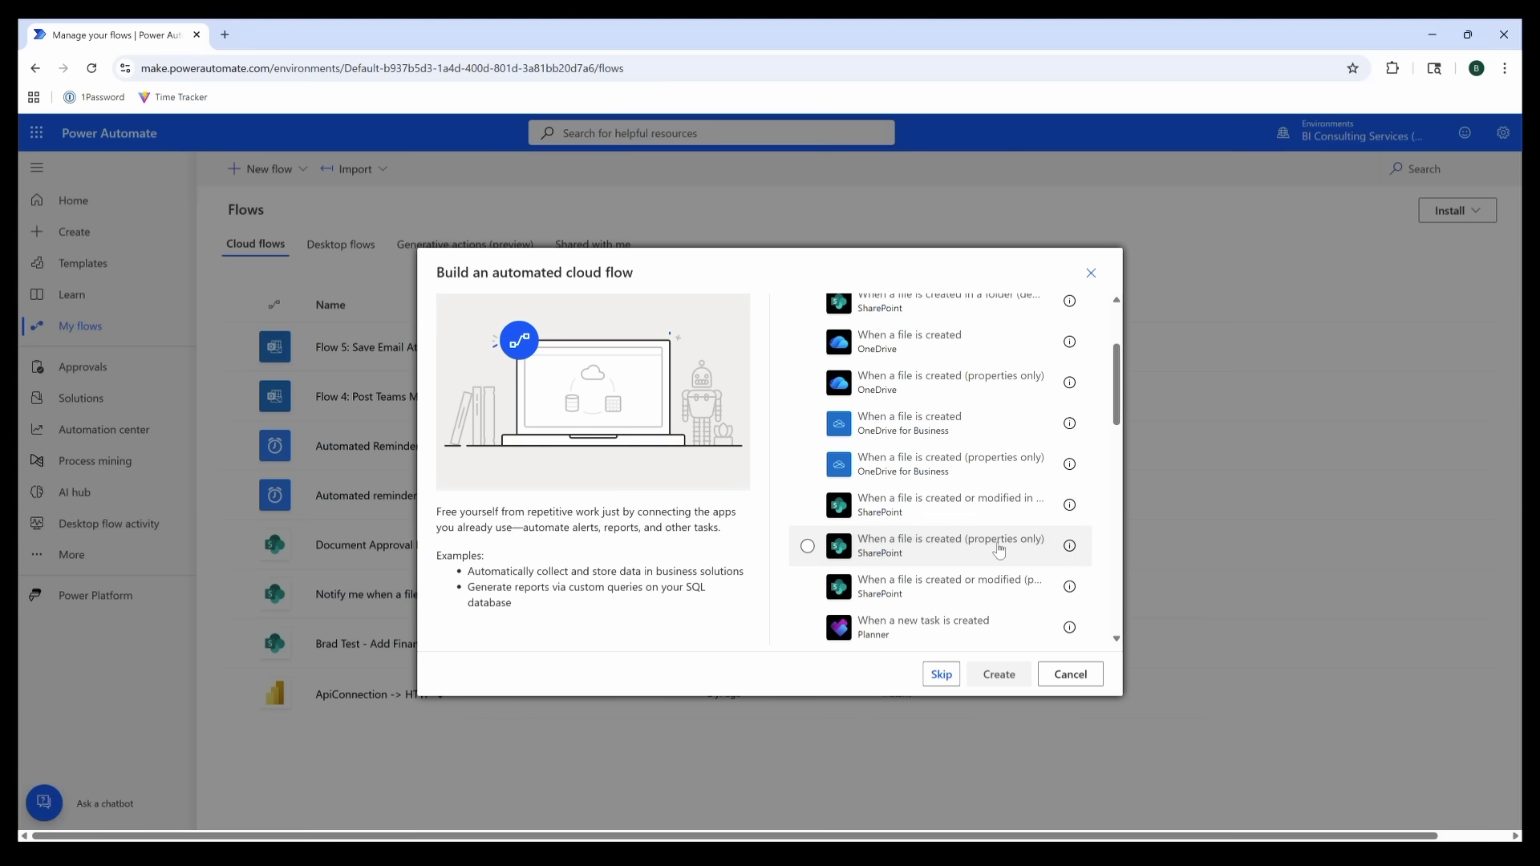
click(999, 547)
click(1004, 674)
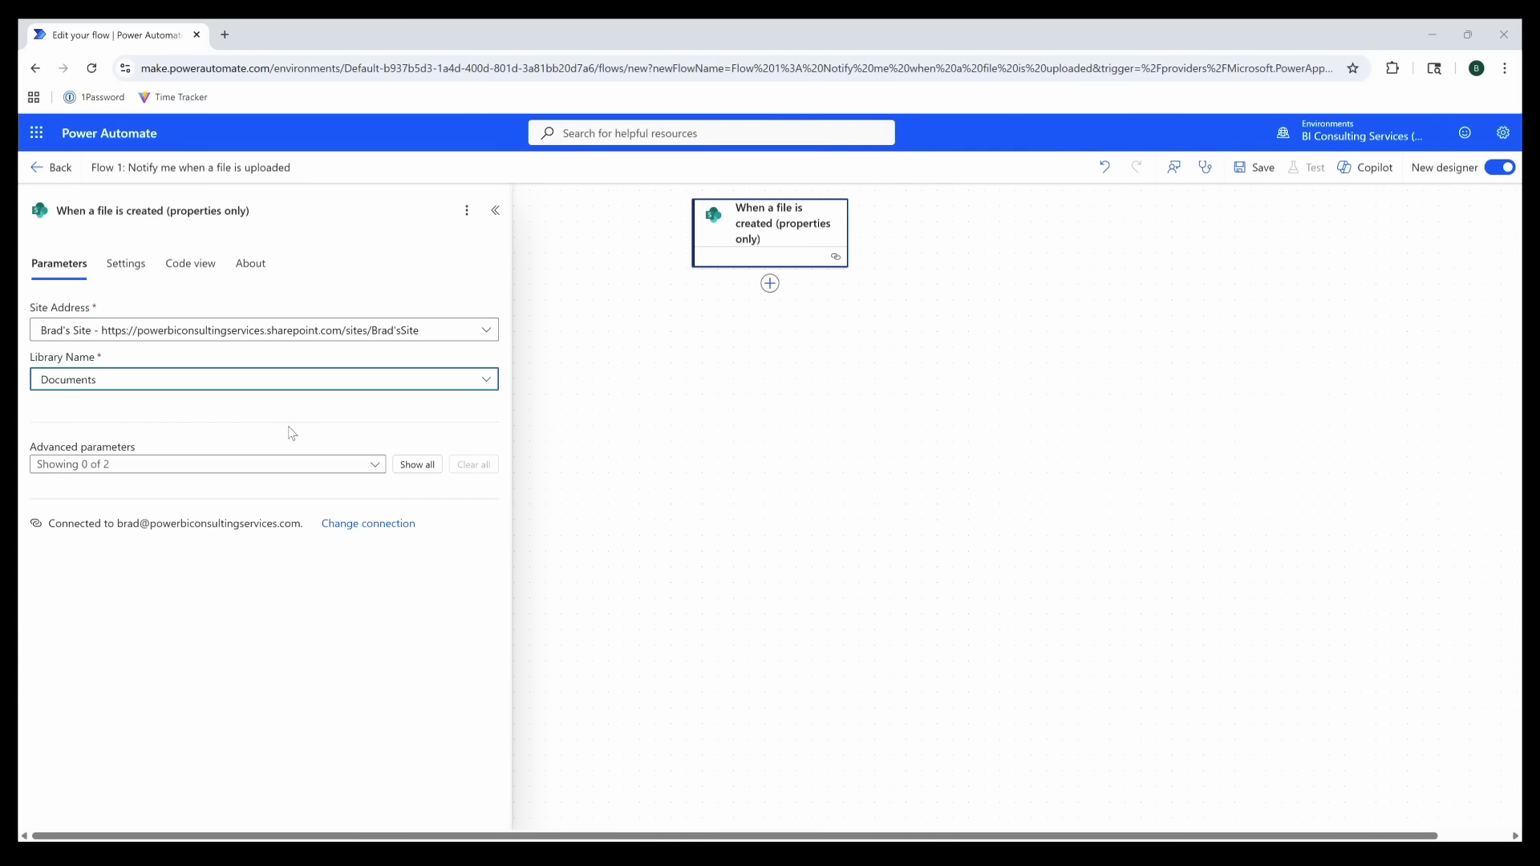
- Add the trigger's Folder parameter set to Shared Documents/Flow 1 Automated Email Notifications for New Files
click(375, 464)
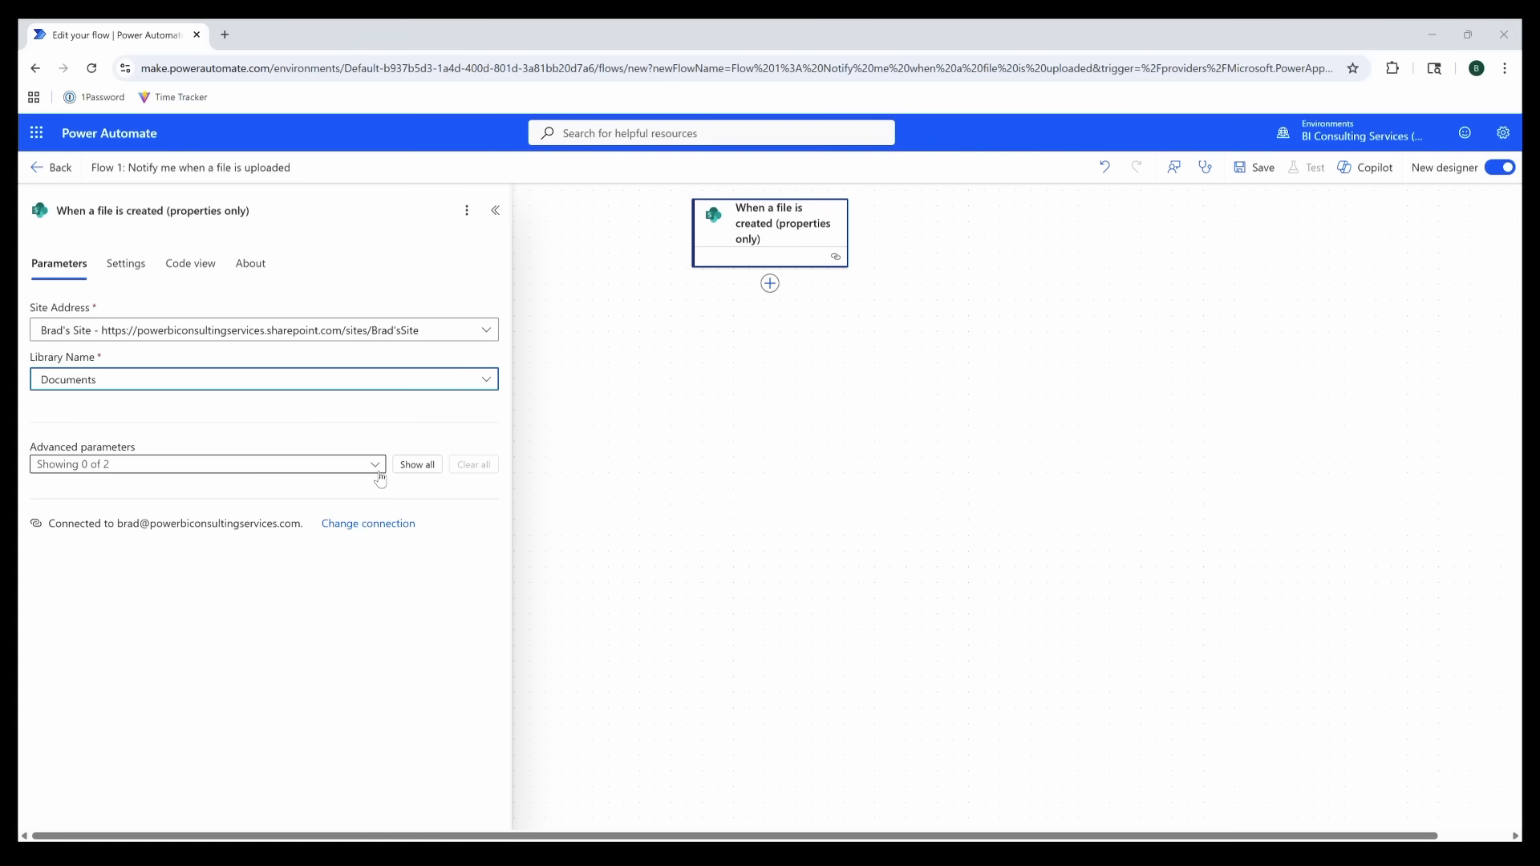
click(123, 514)
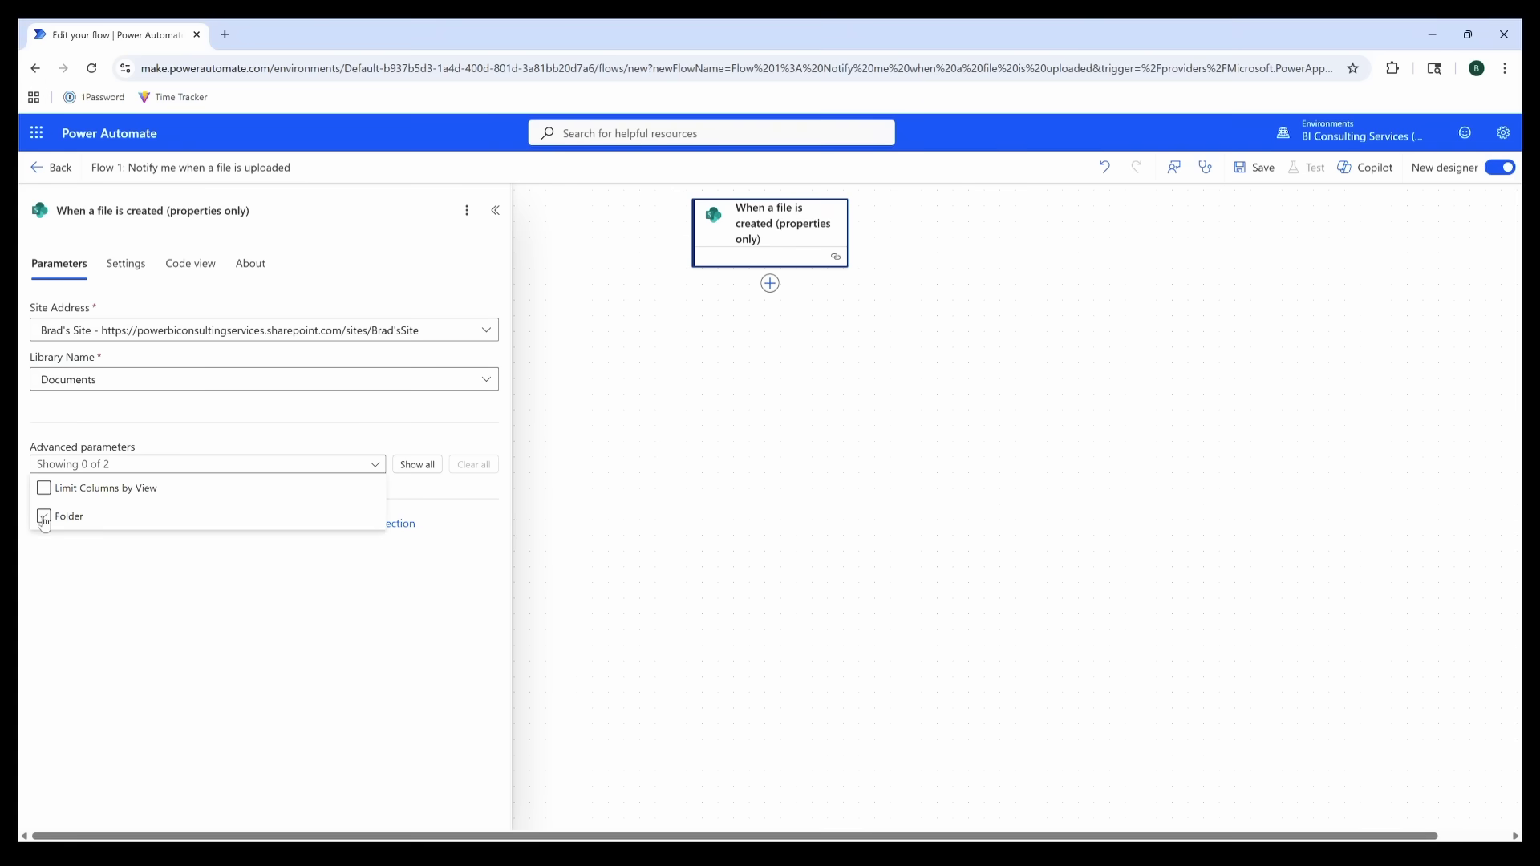
click(122, 520)
click(390, 614)
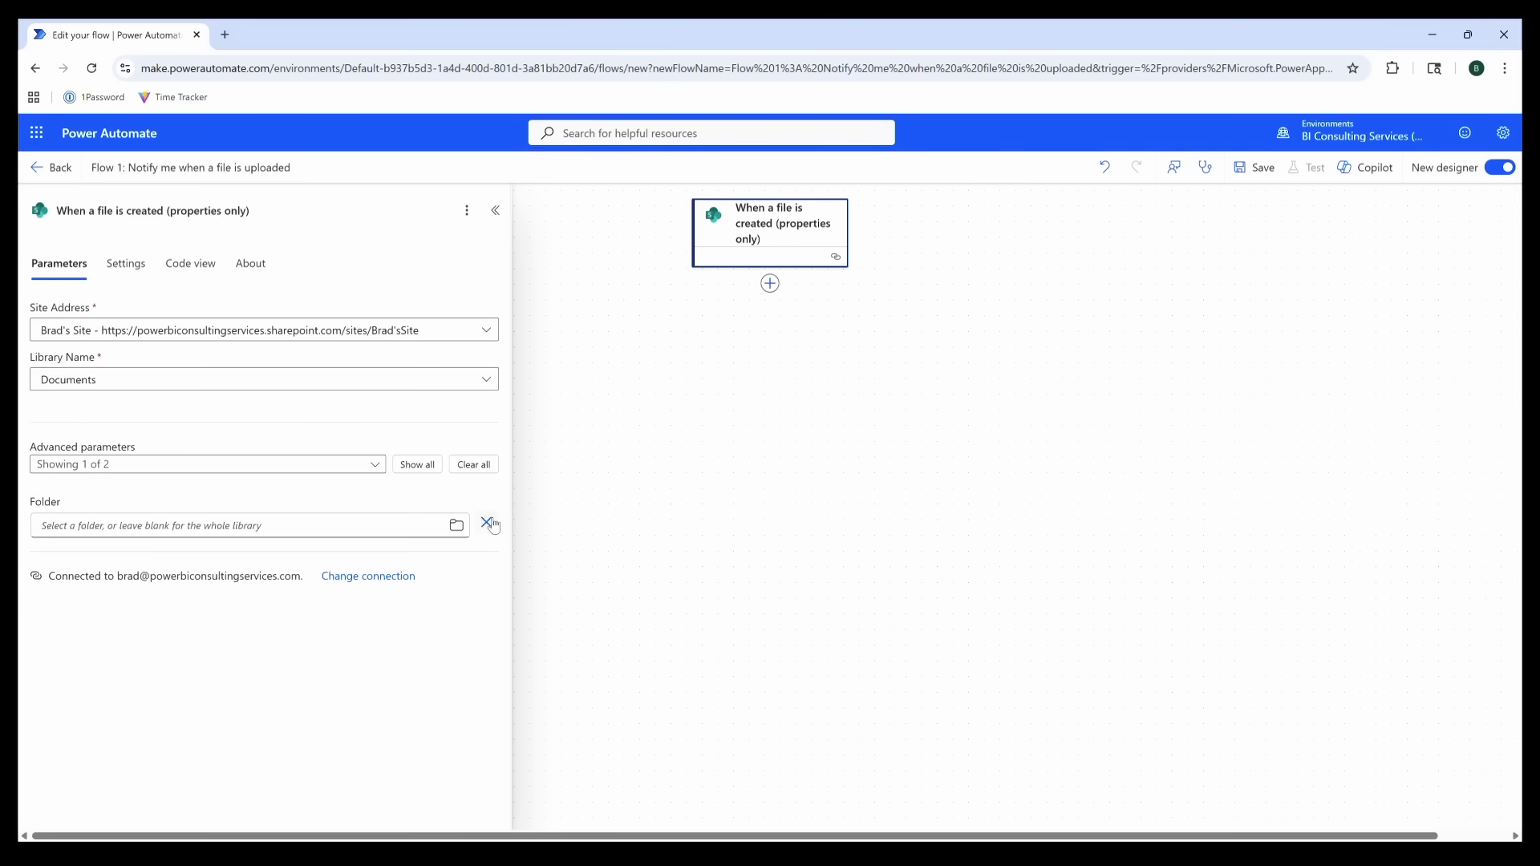
click(457, 525)
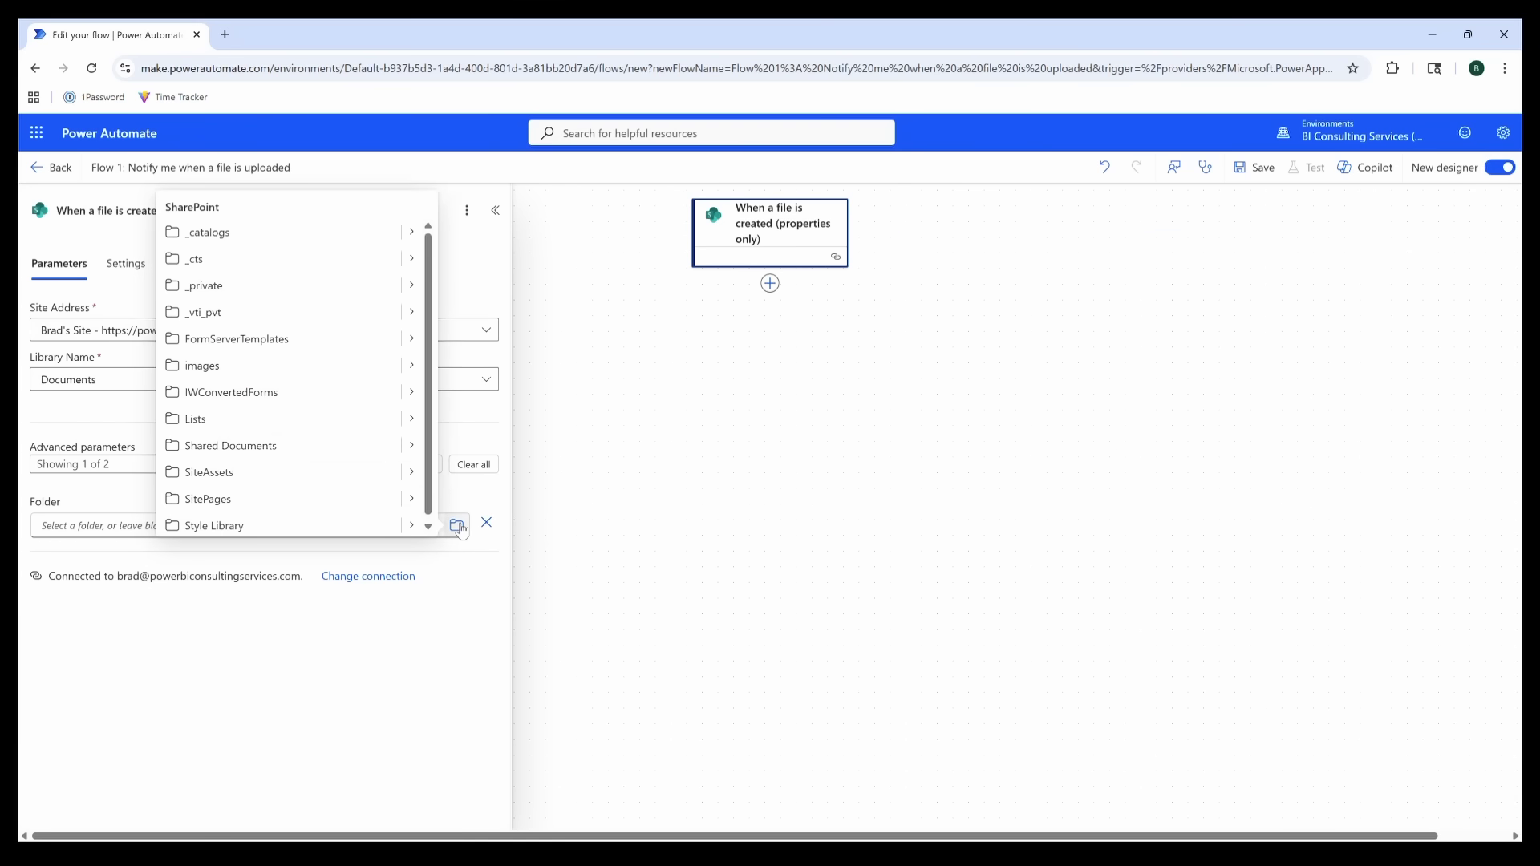
click(413, 446)
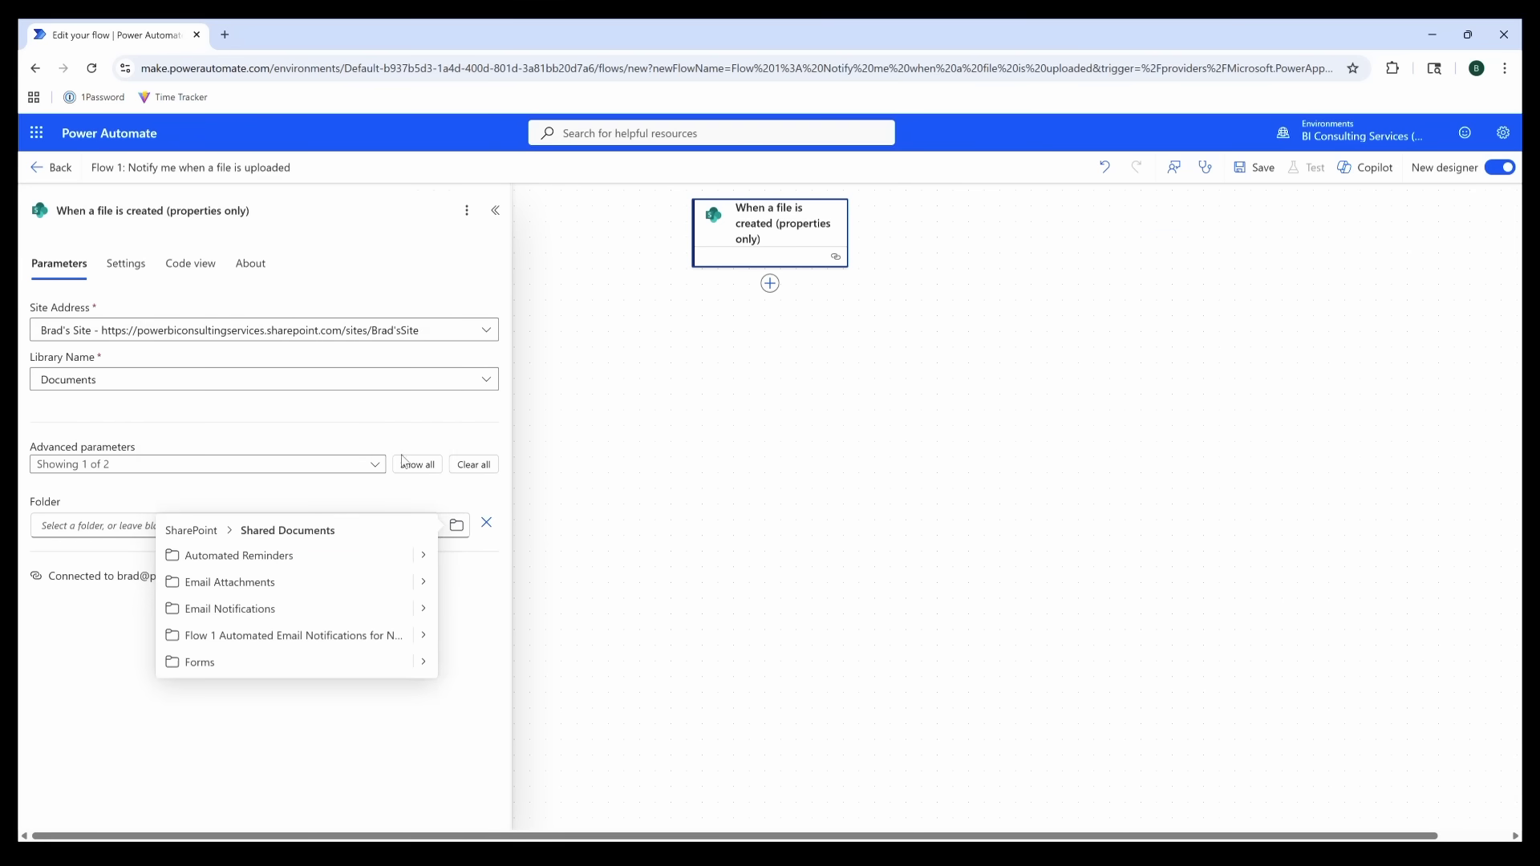
click(306, 638)
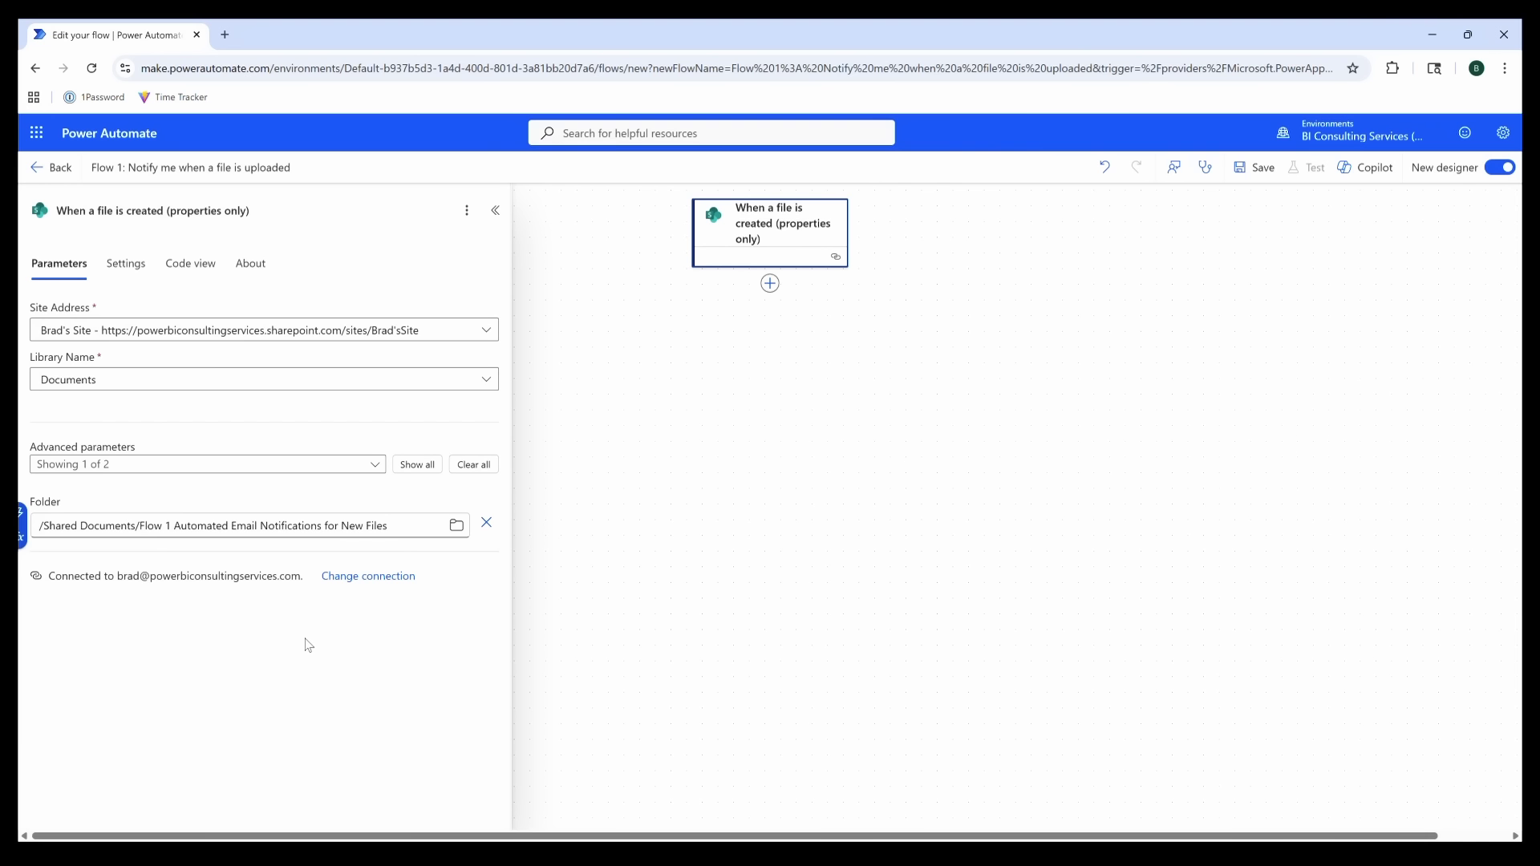
- Add a Send an email notification (V3) action and enter the recipient's e-mail address in To
click(770, 285)
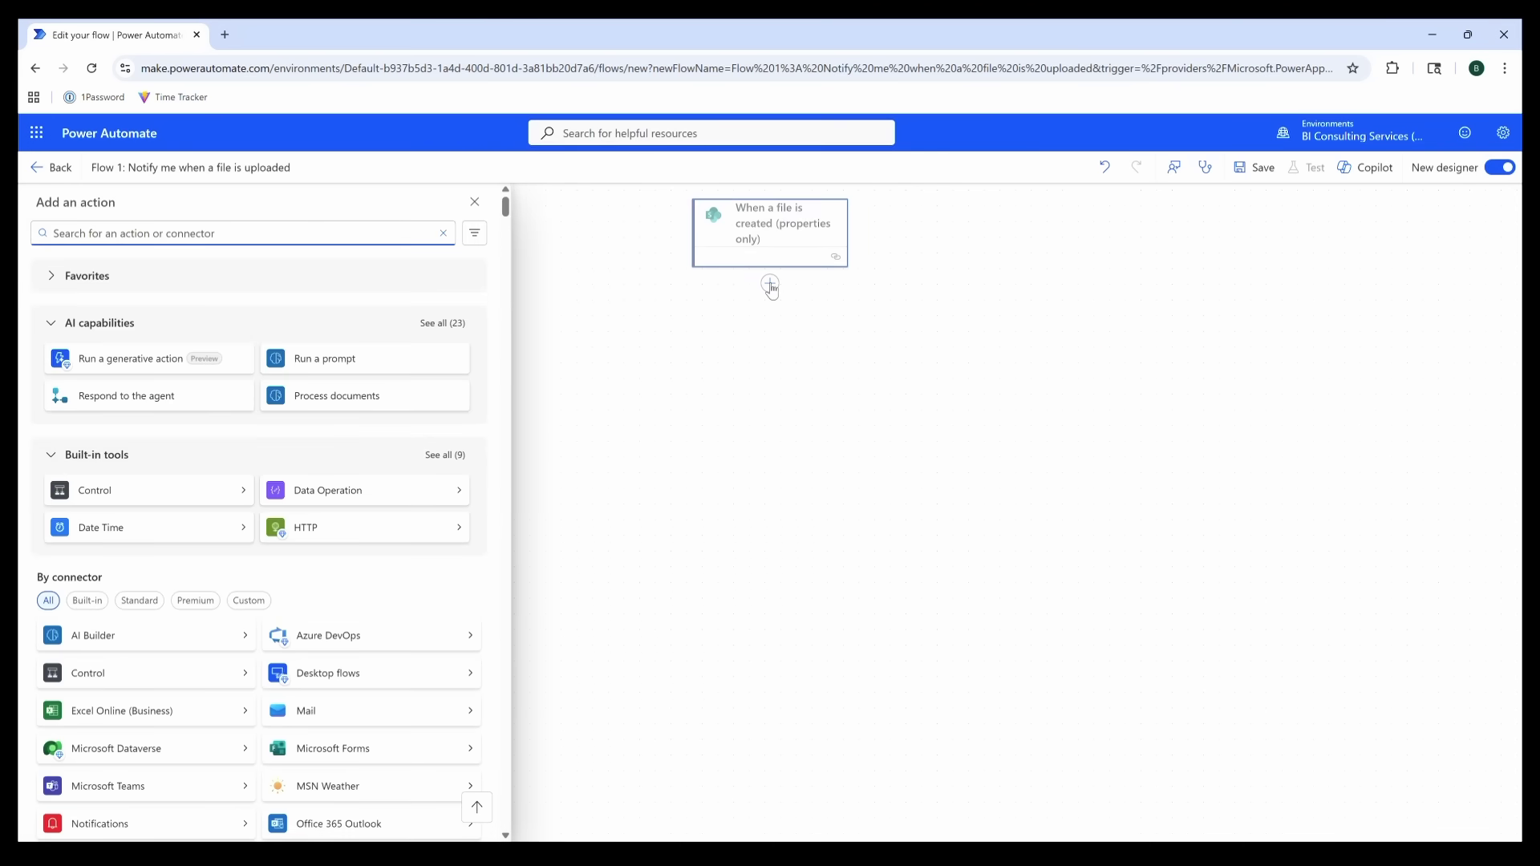
text(send an email)
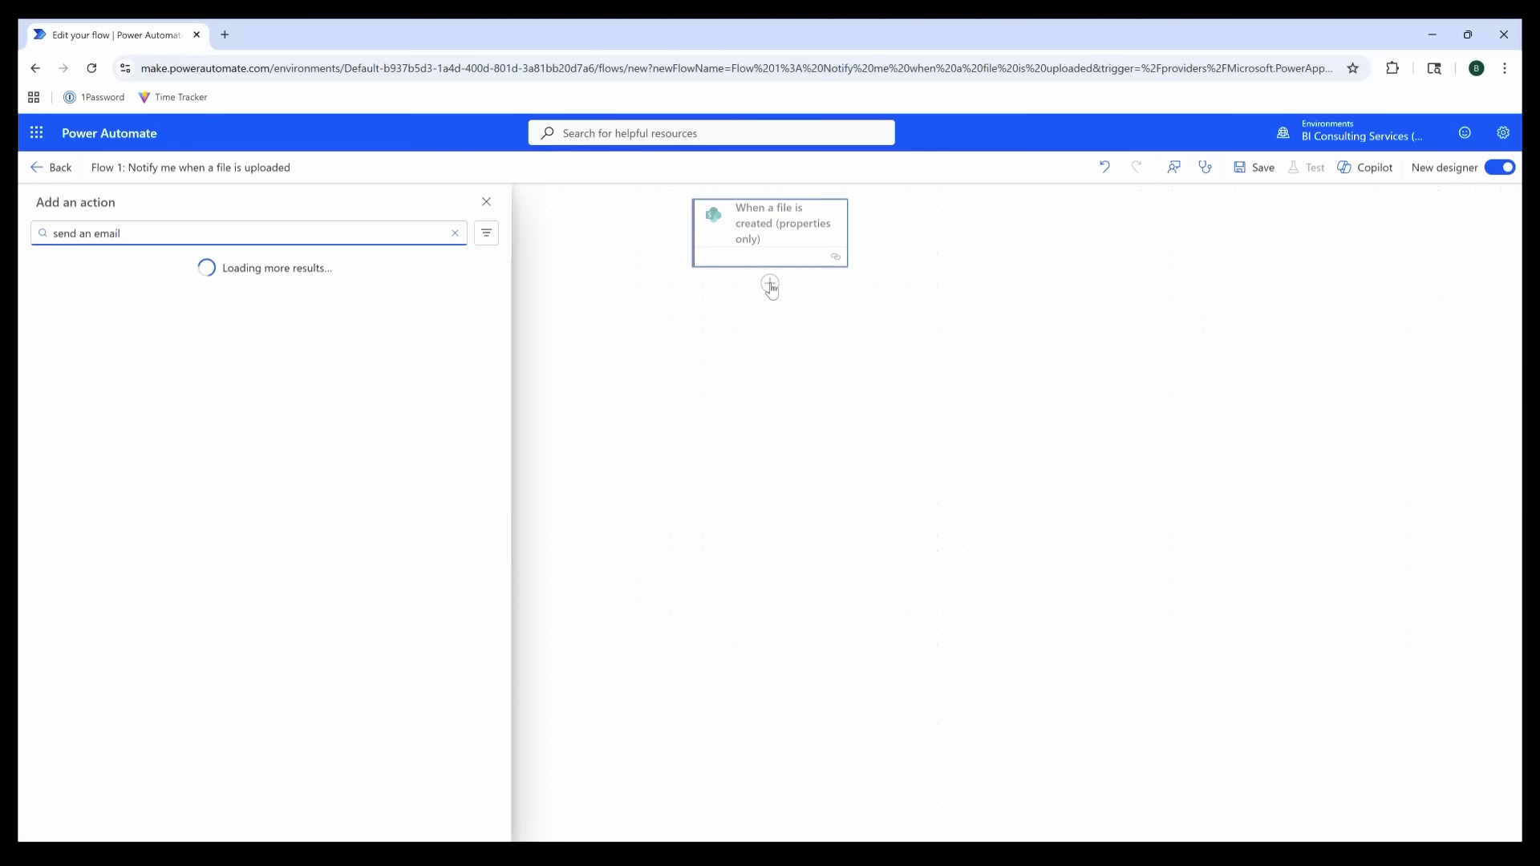
click(190, 347)
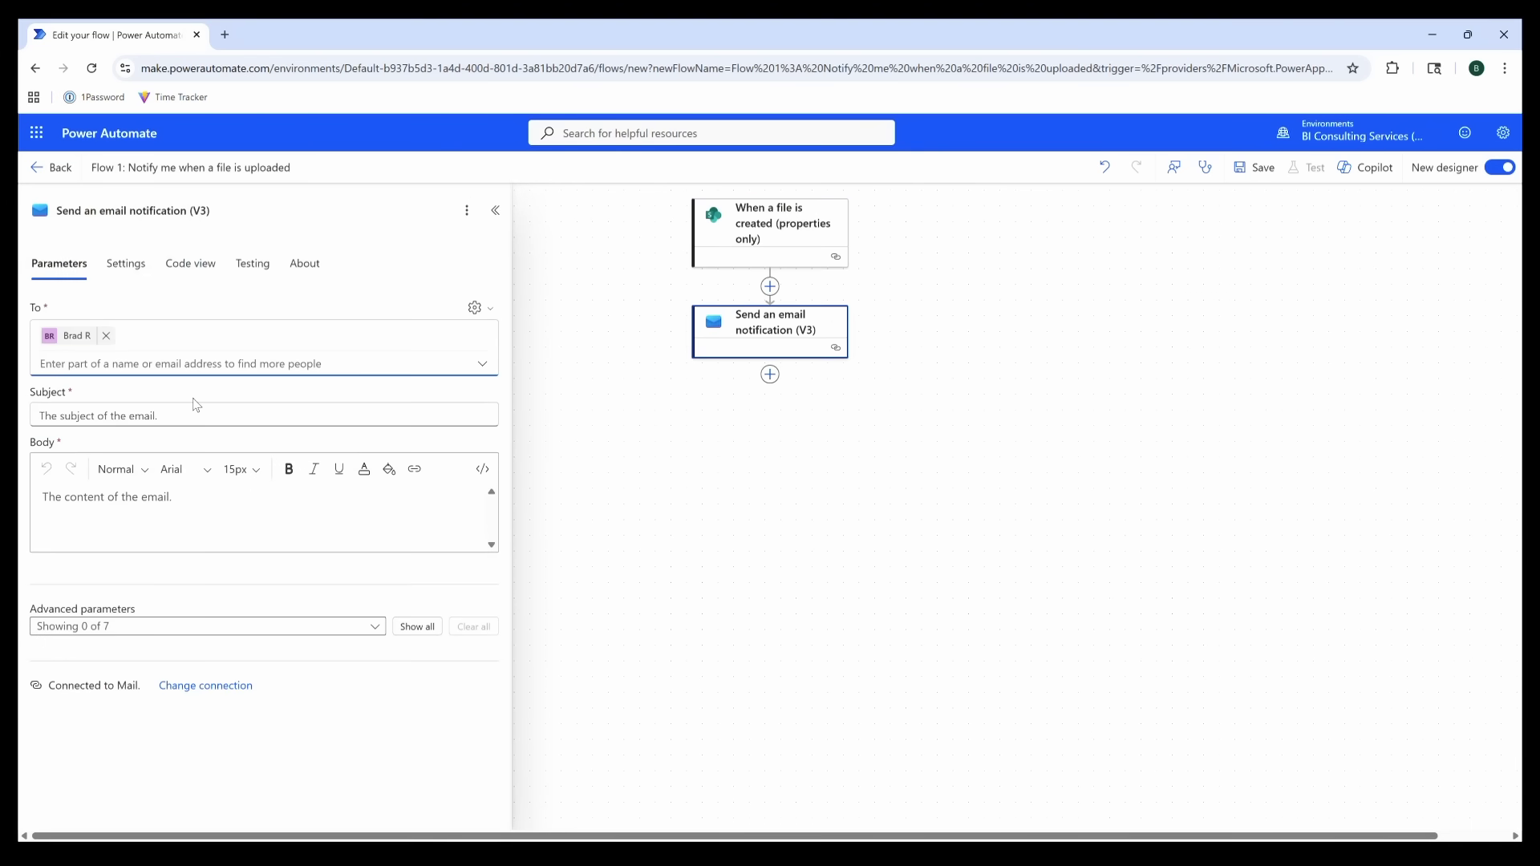
click(194, 399)
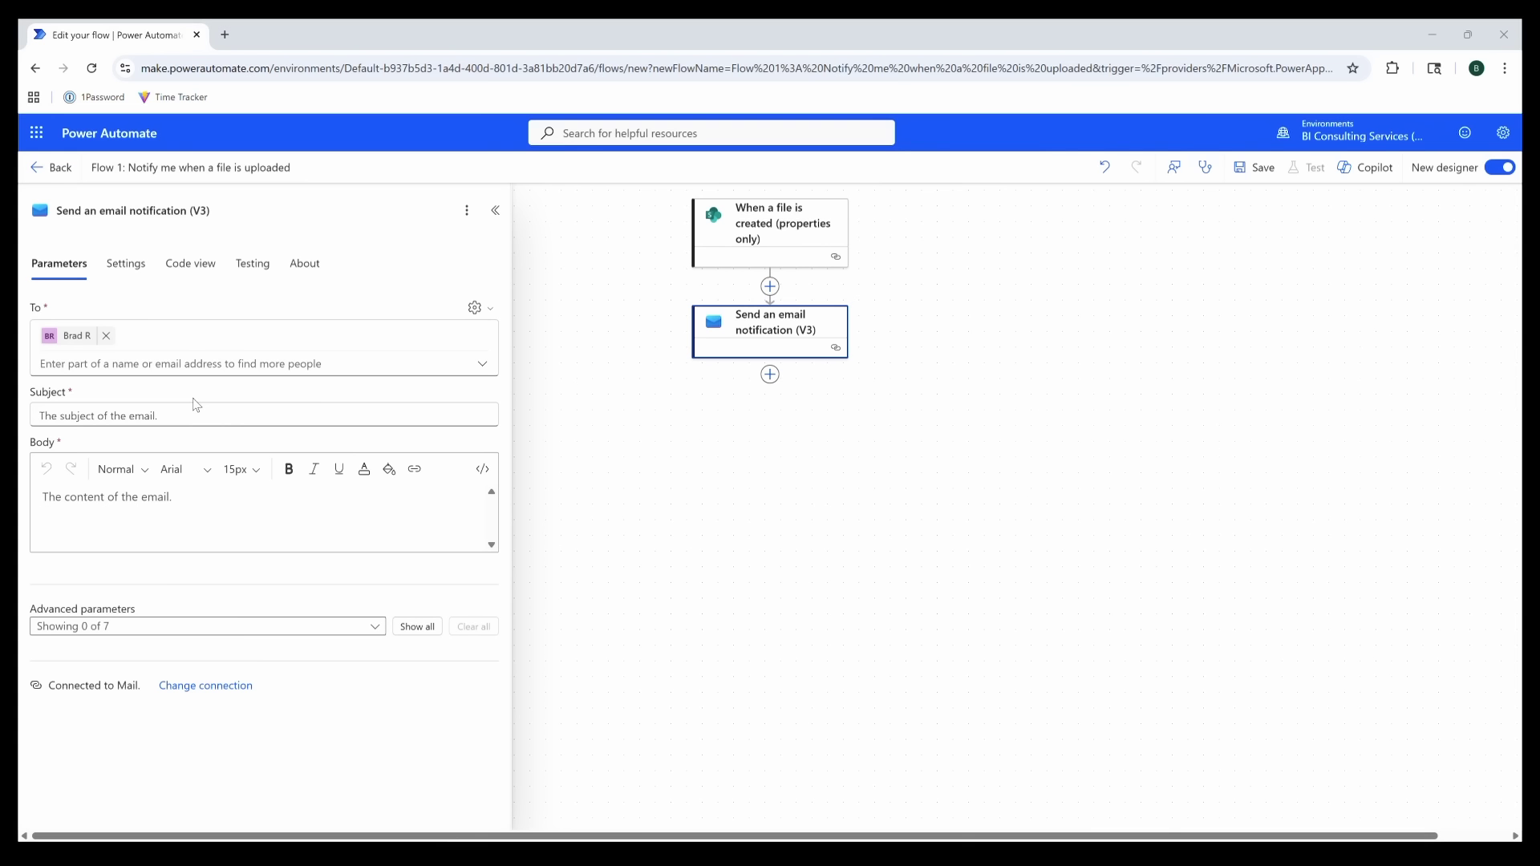
- Insert the file Name dynamic value at the start of the email Subject
click(429, 415)
click(499, 406)
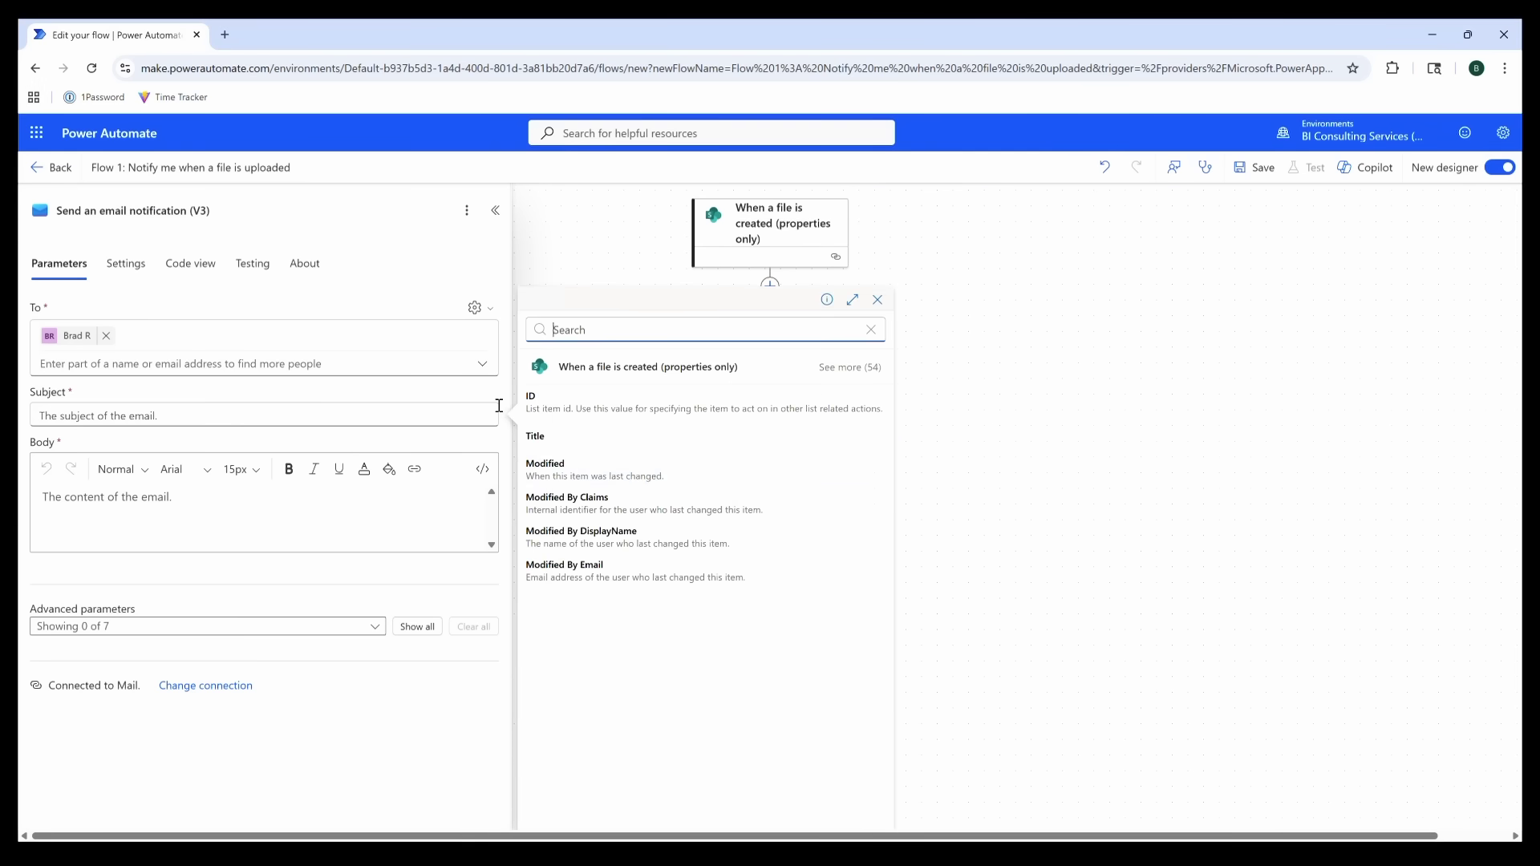
click(847, 367)
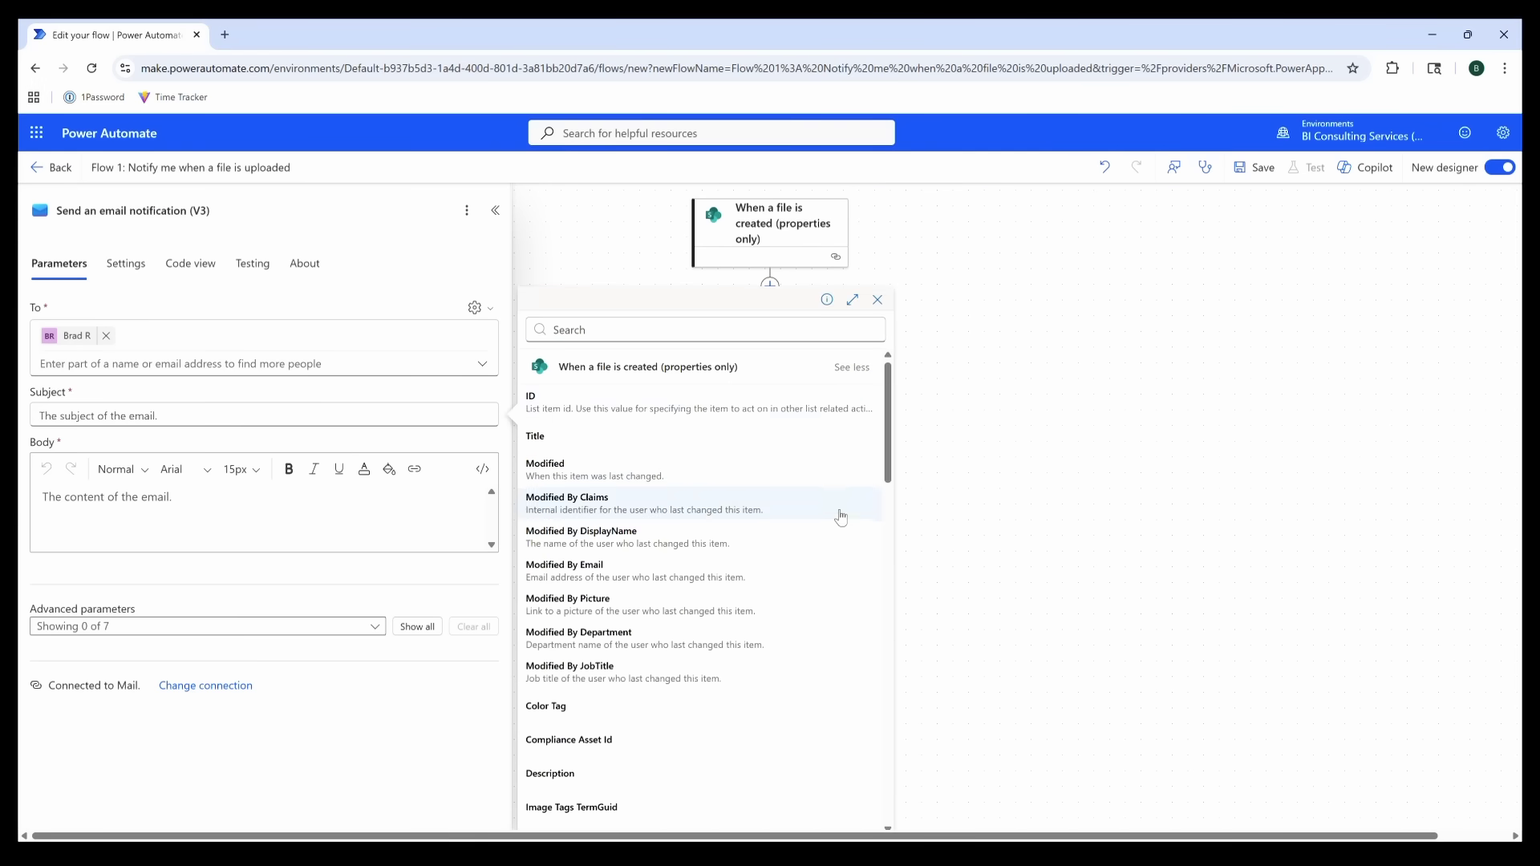
click(810, 330)
text(file name)
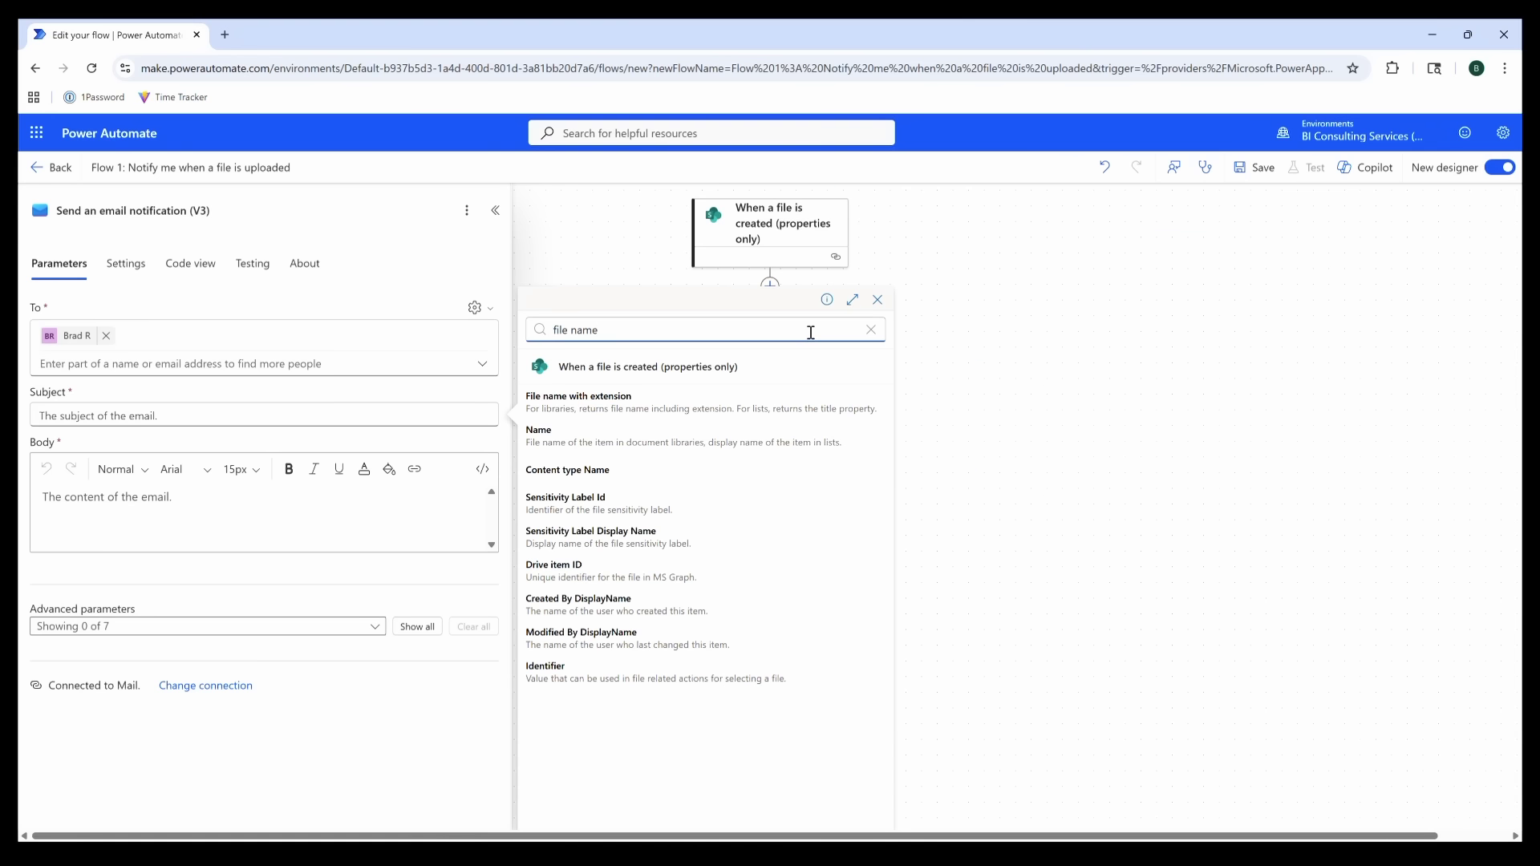
click(714, 448)
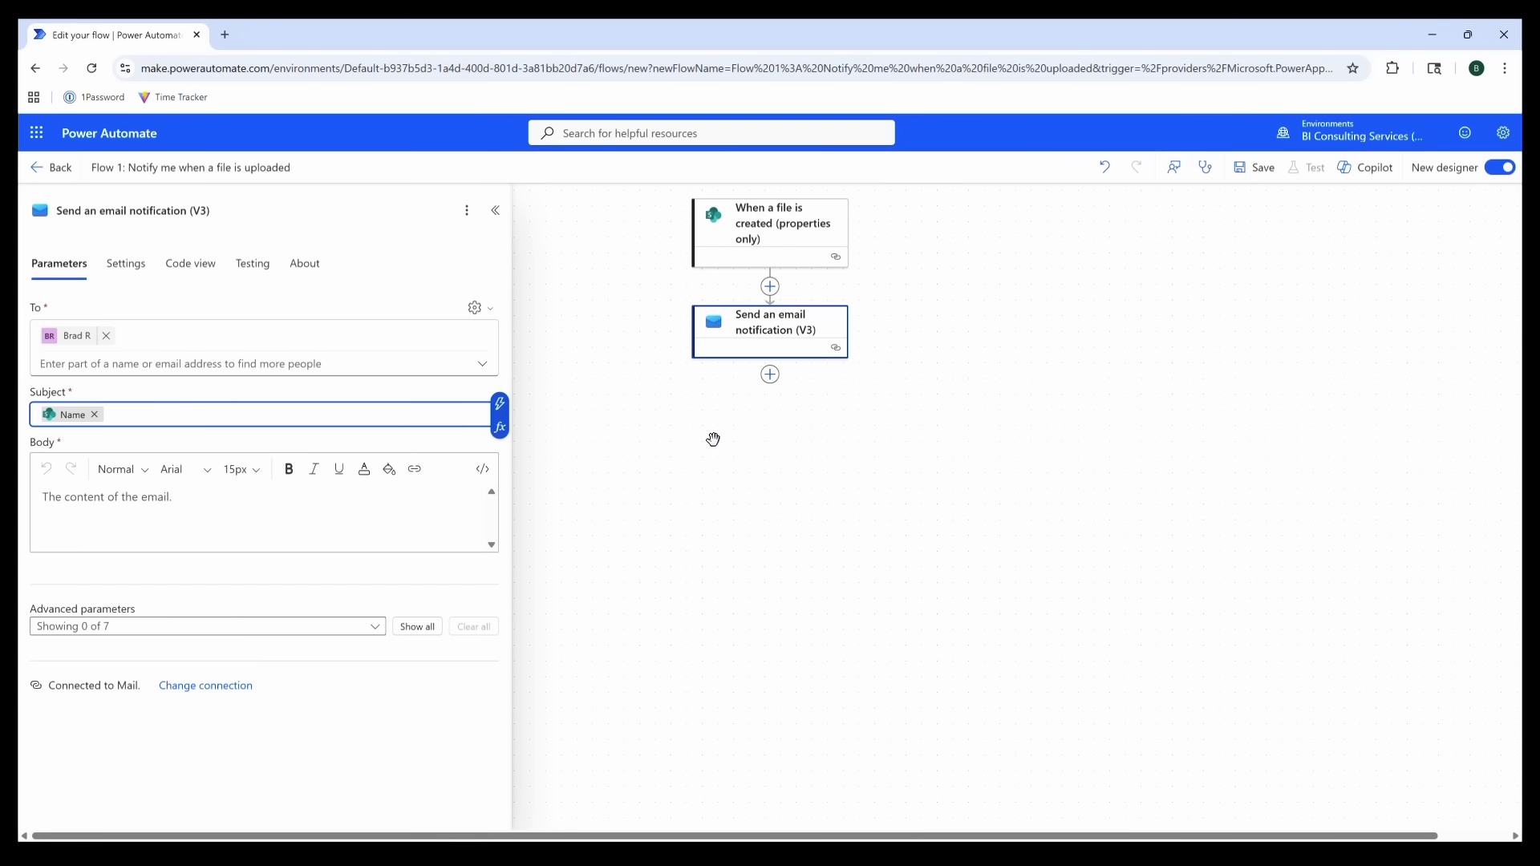
- Follow it with 'has been added to' and the Folder path dynamic value
text(has been added to)
click(499, 421)
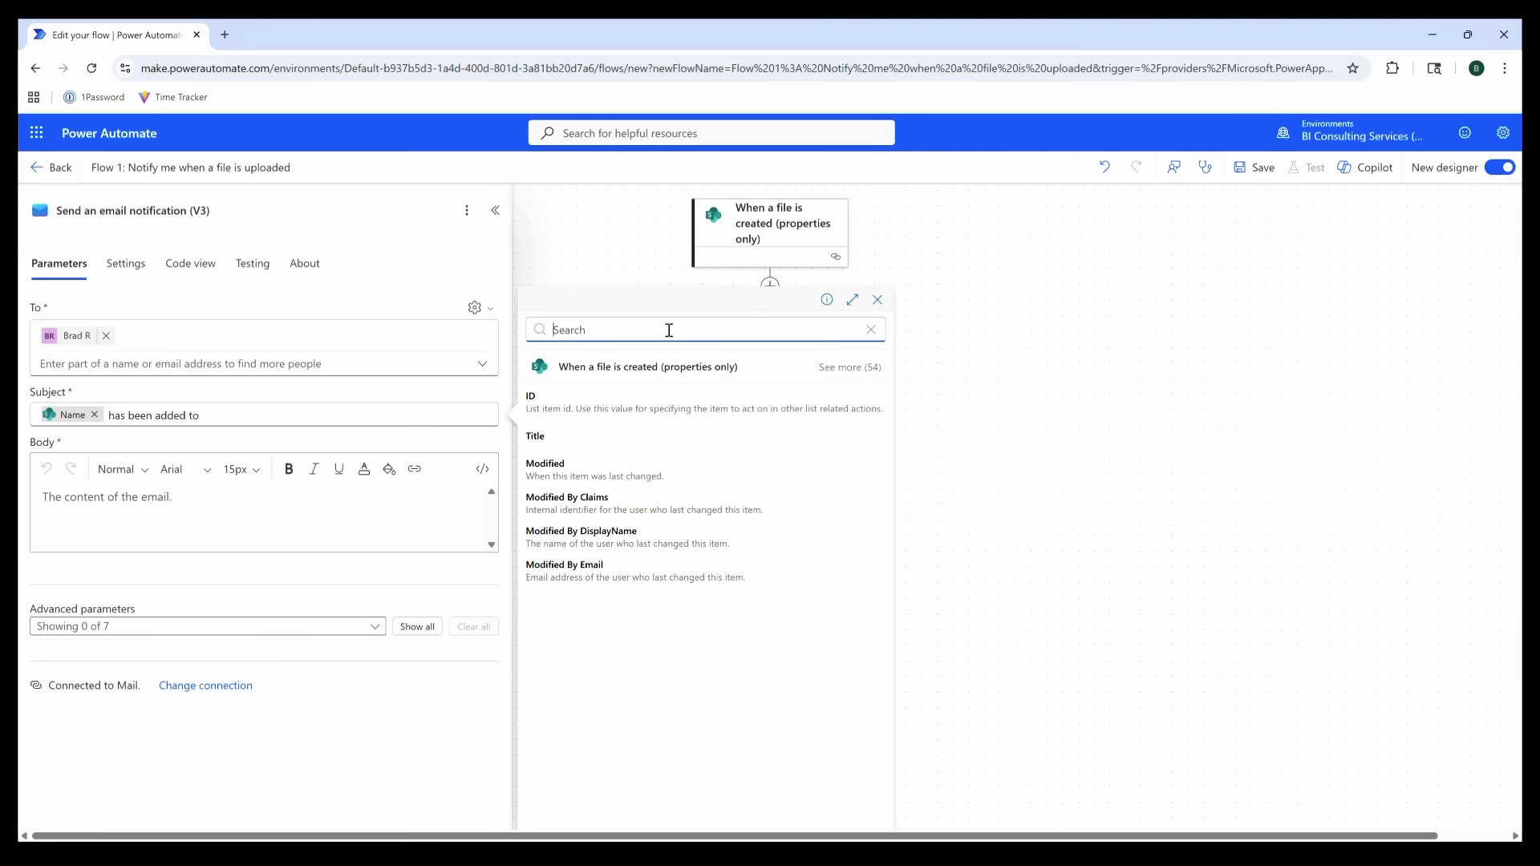
click(862, 369)
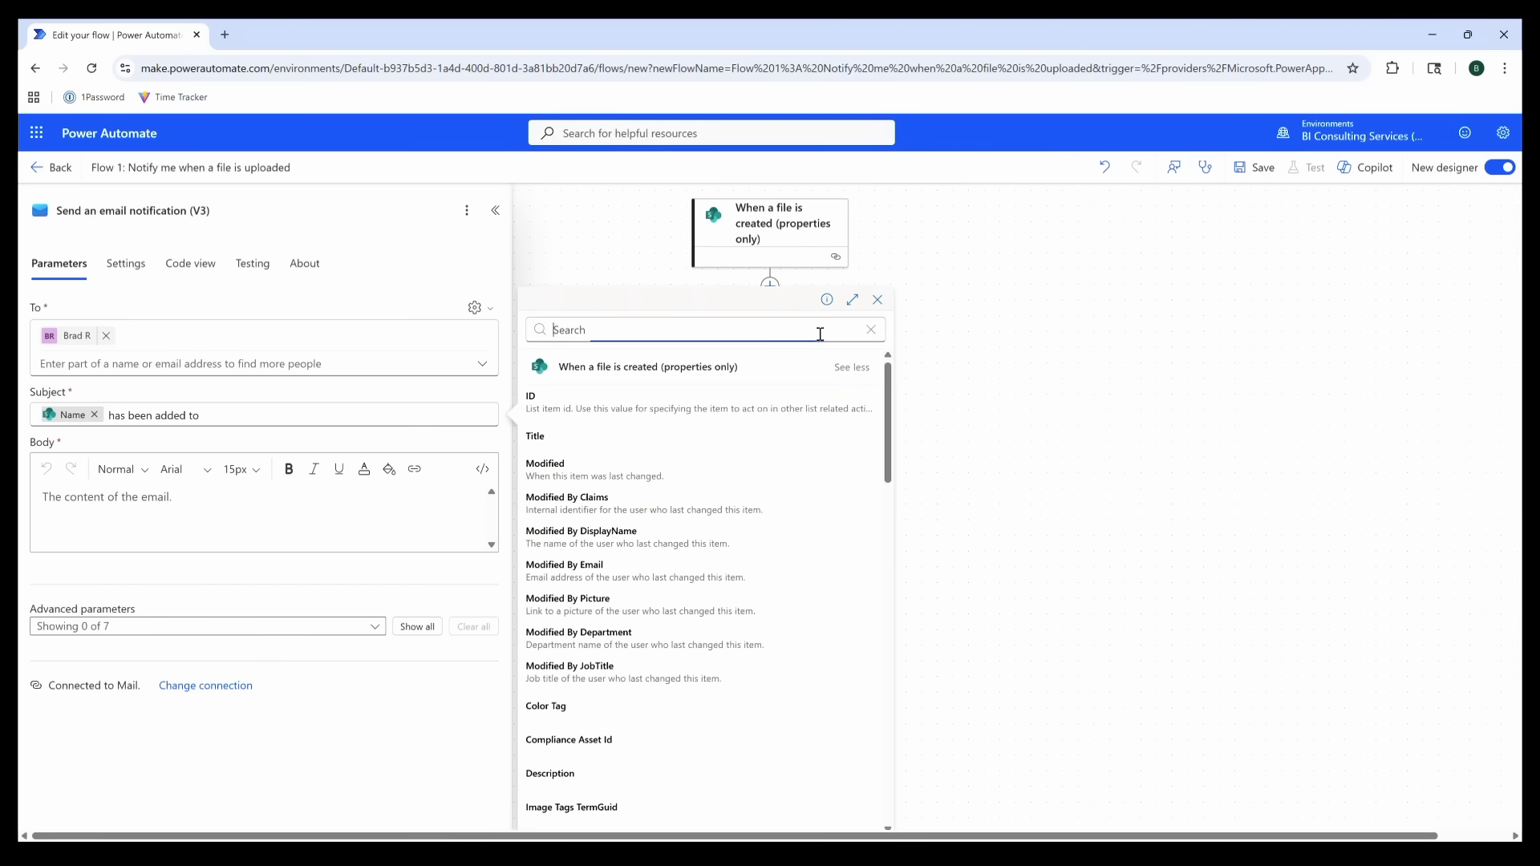
text(folder path)
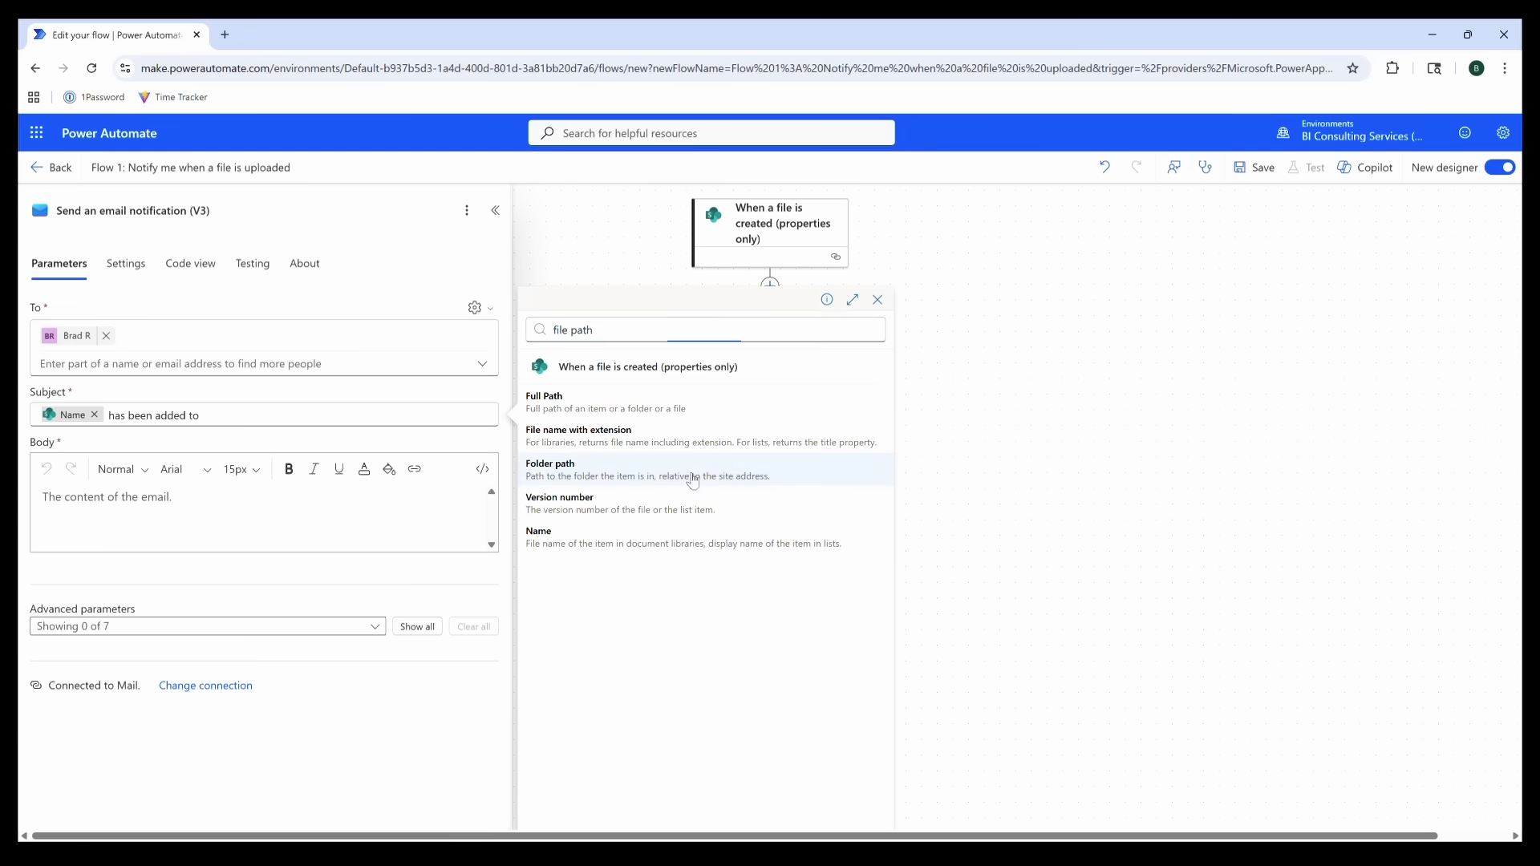
click(682, 473)
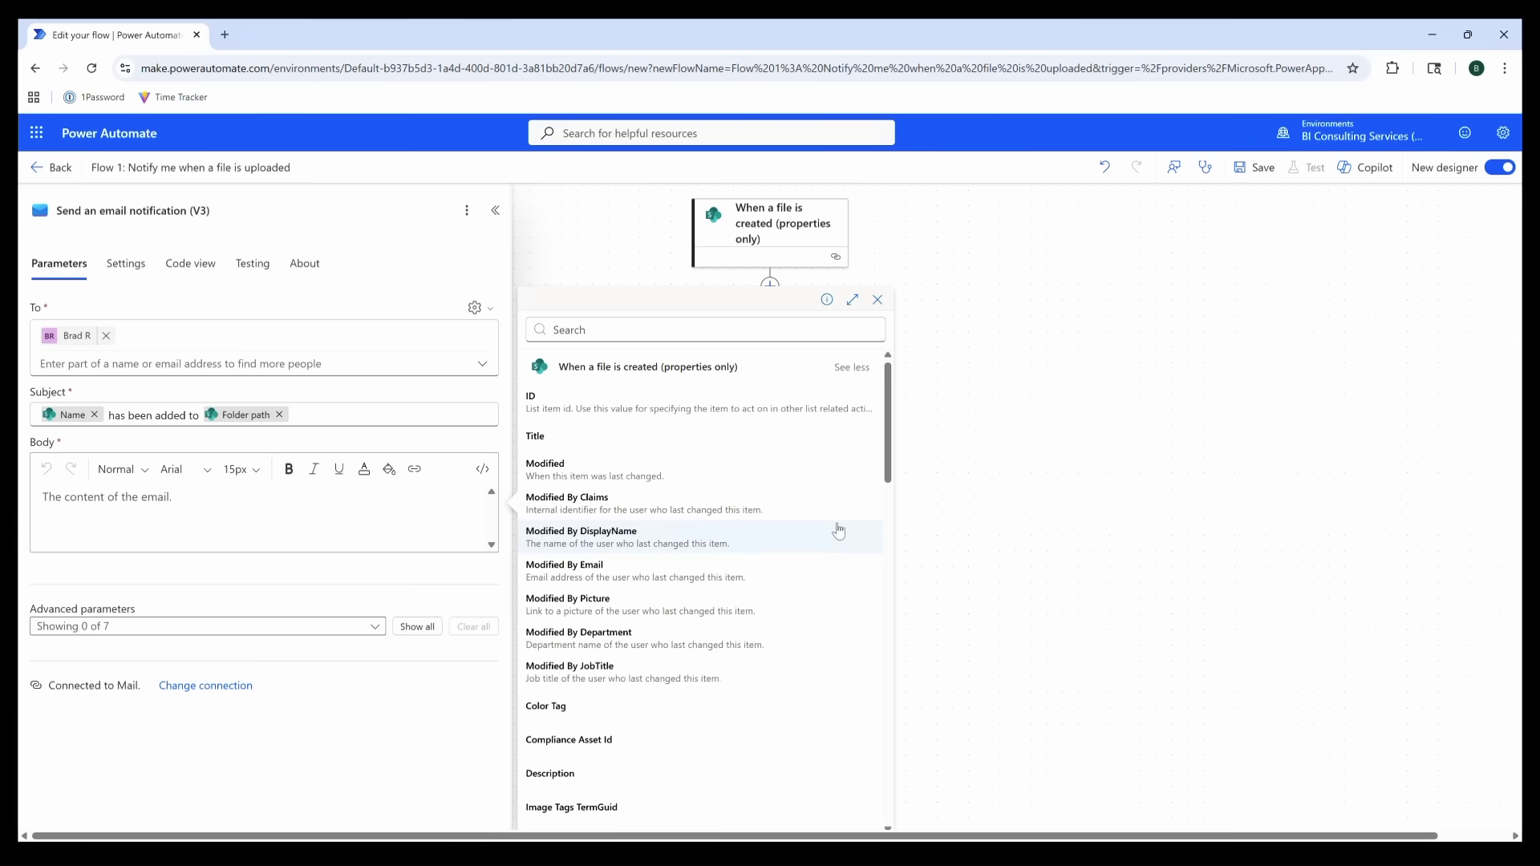
click(789, 331)
text(ile name)
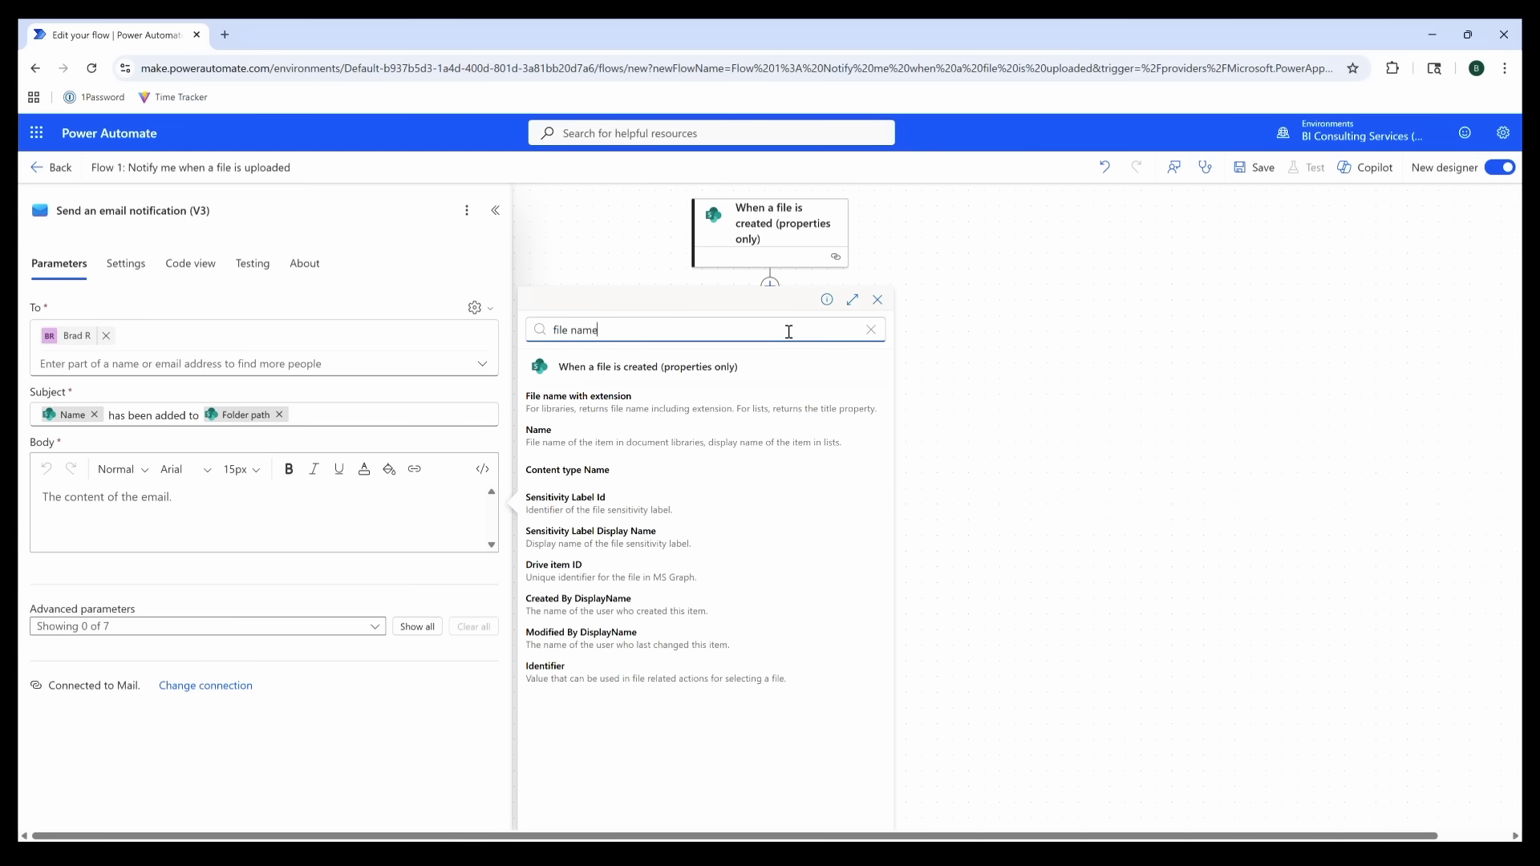
- Put File name with extension, Full Path and Created tokens on separate Body lines
click(704, 409)
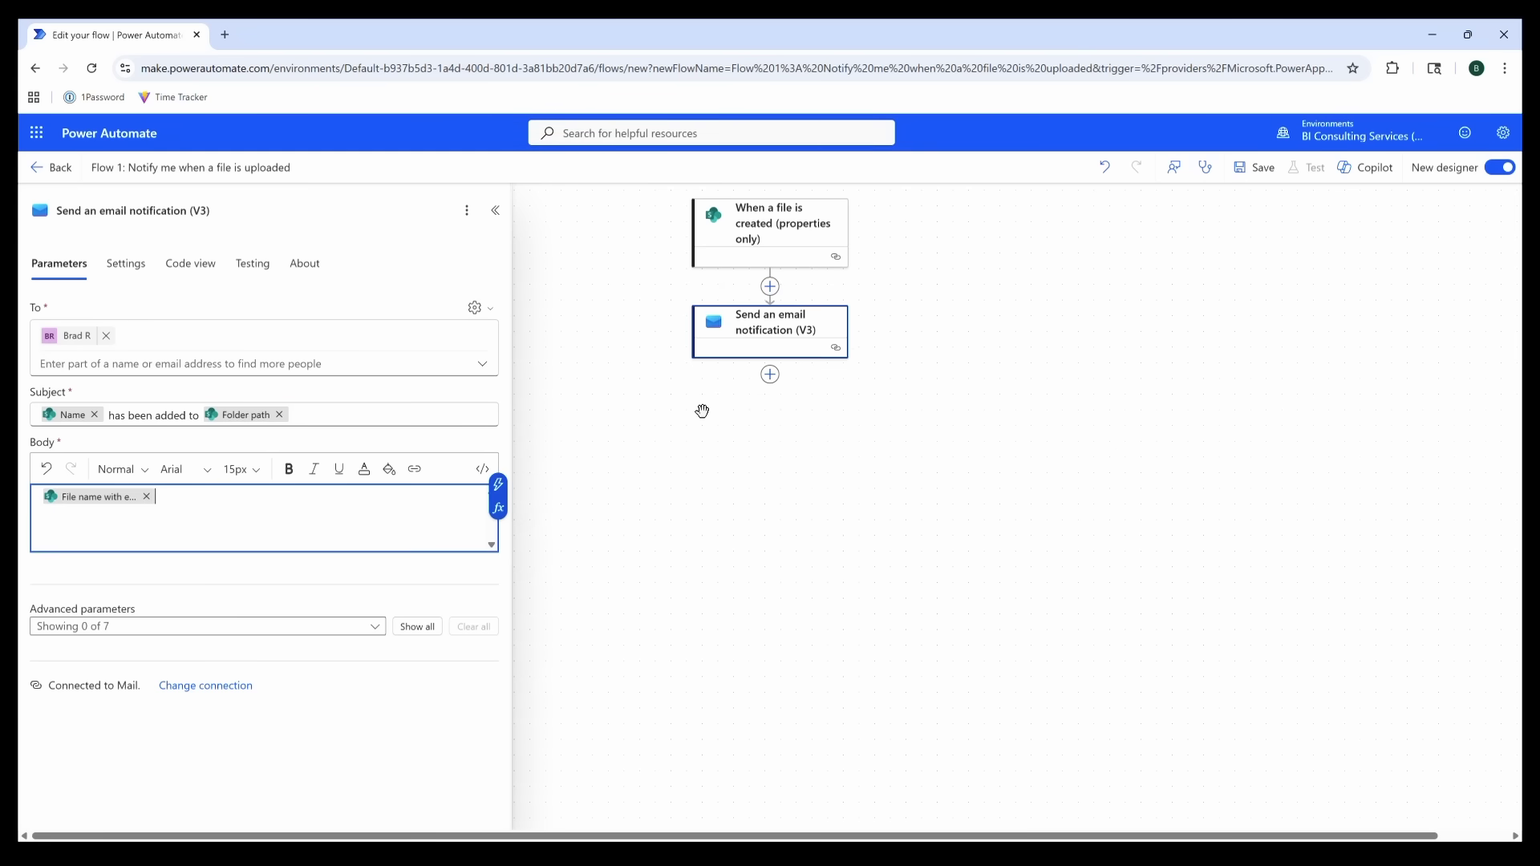
key(Return)
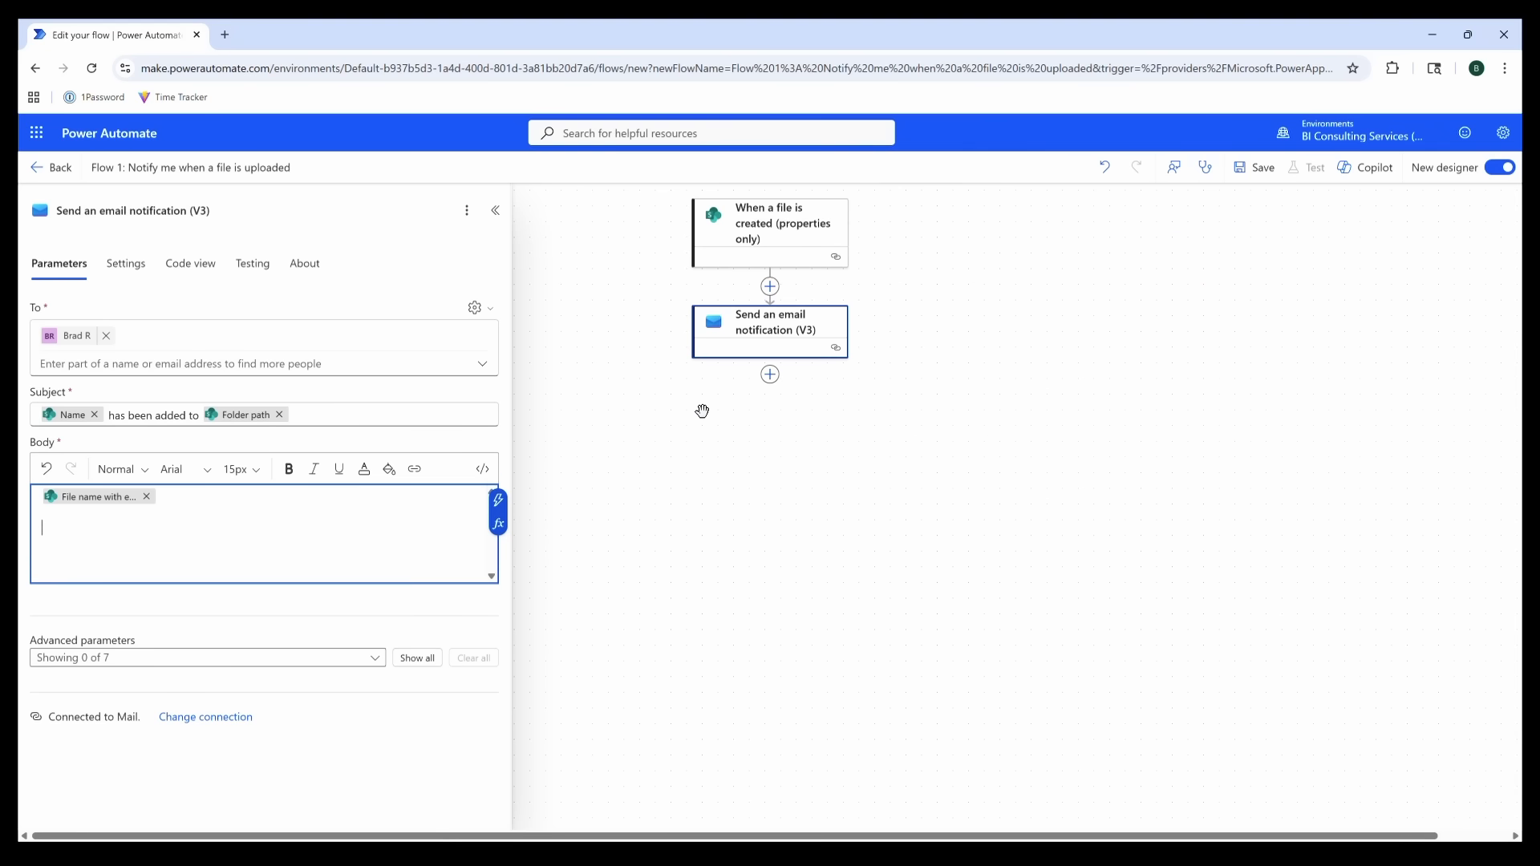
click(498, 500)
text(path)
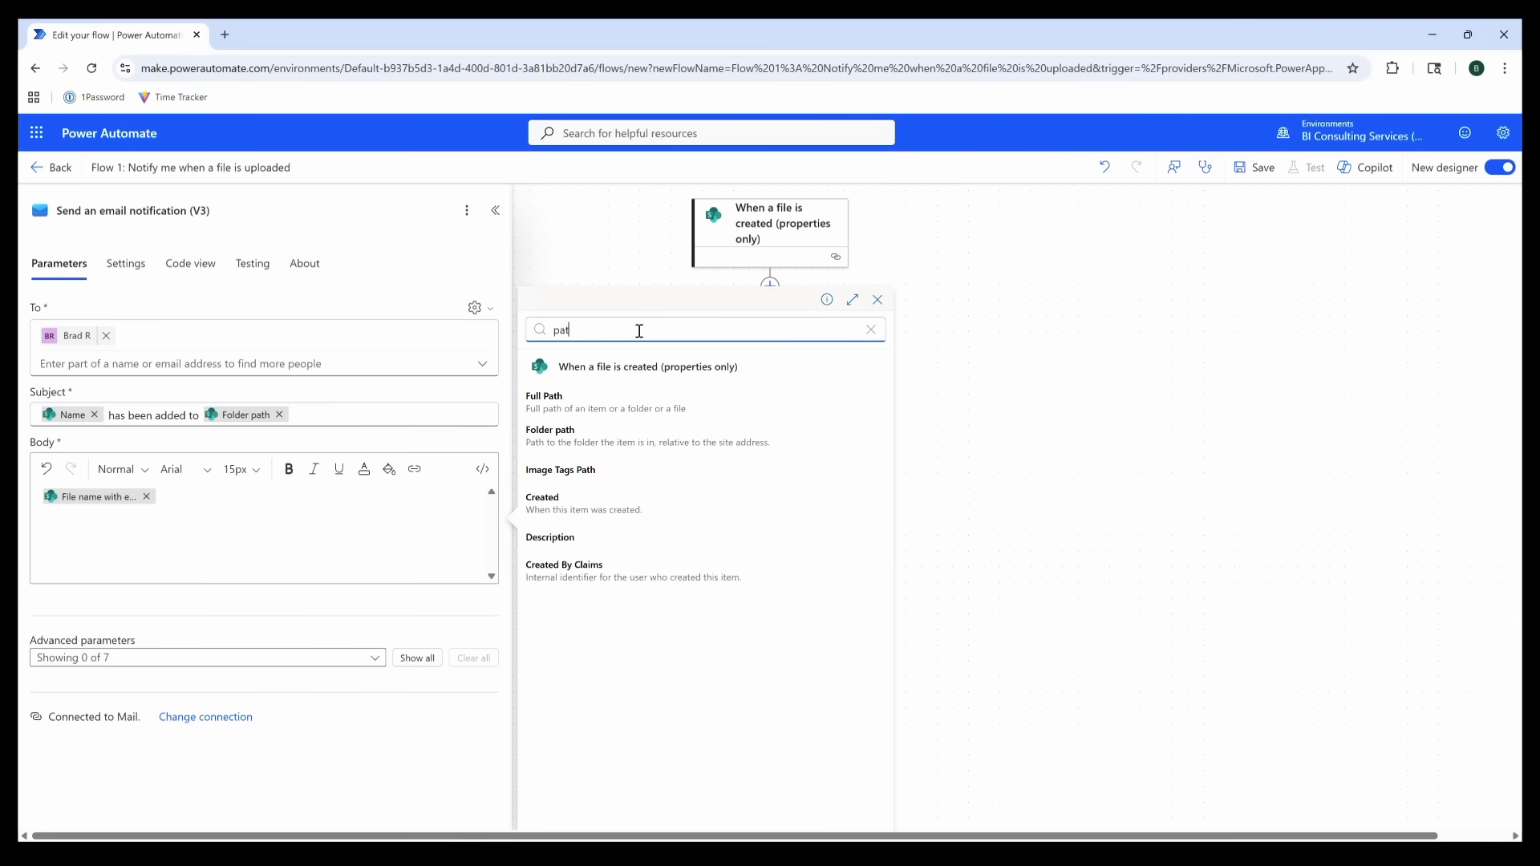
click(609, 410)
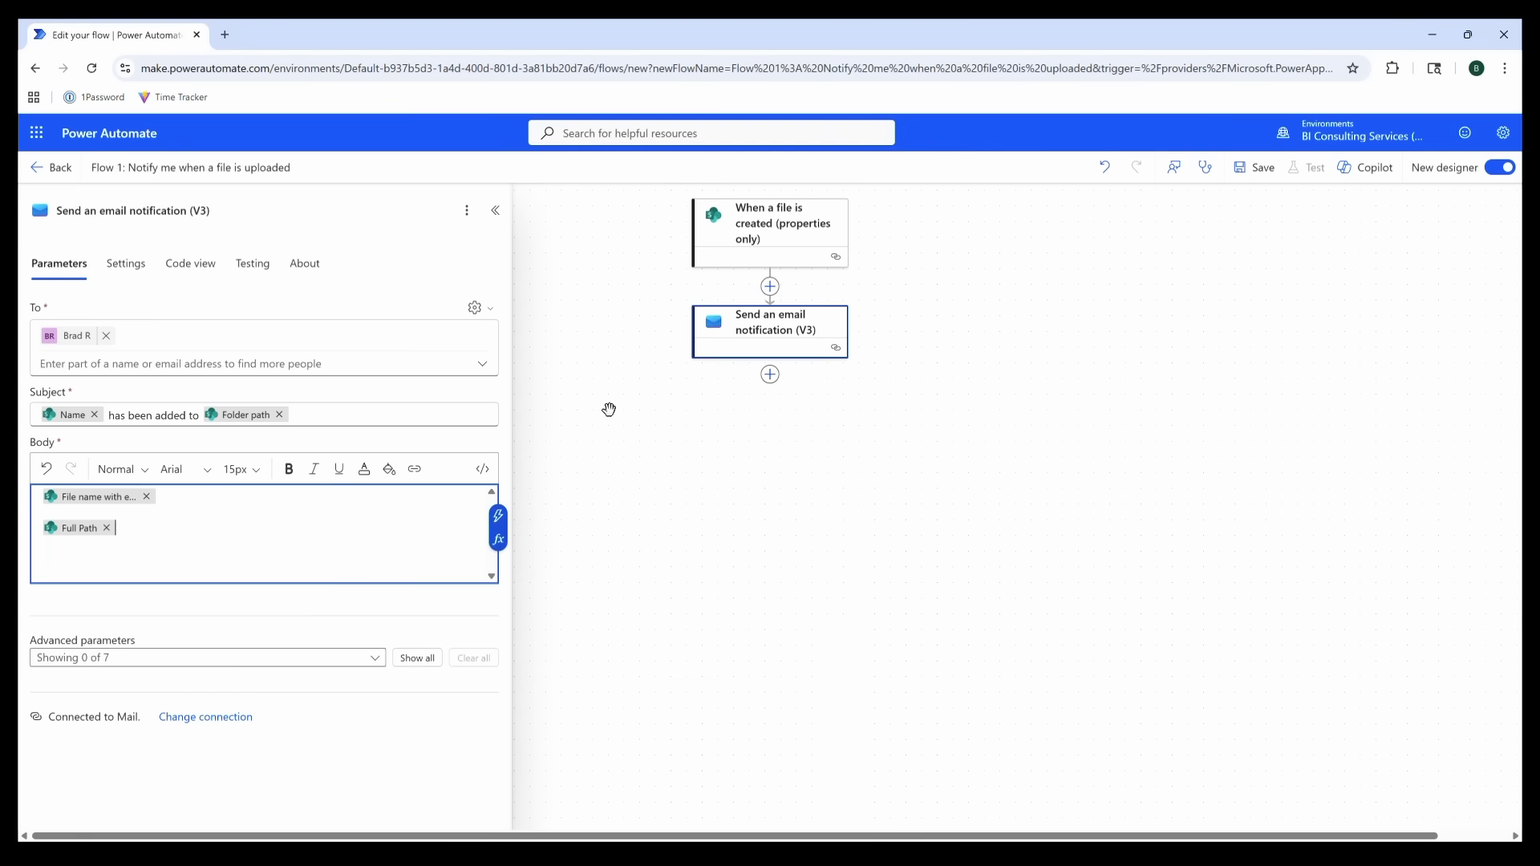
key(Return)
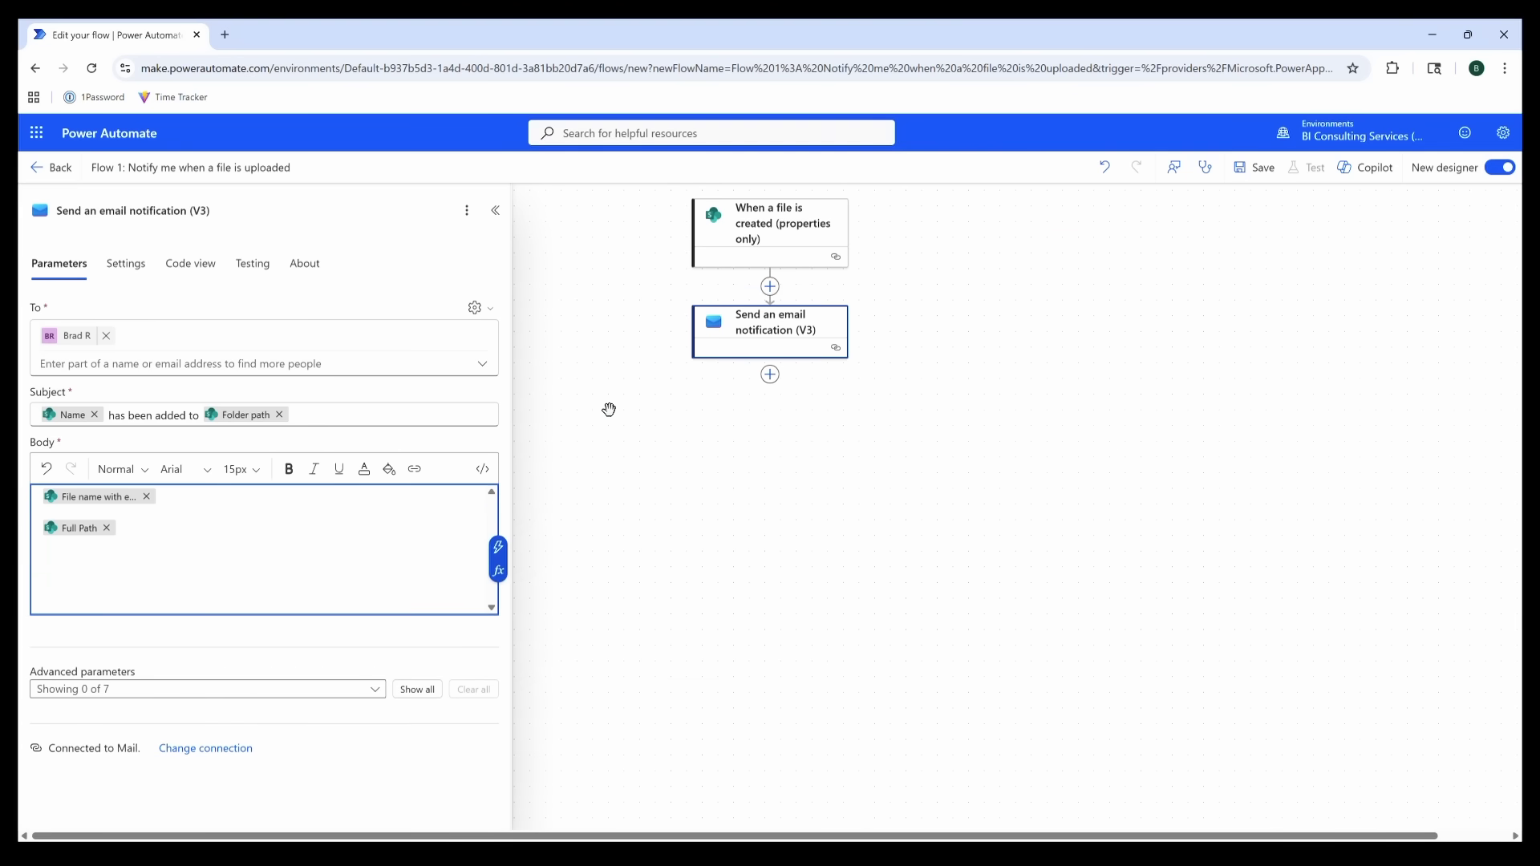
click(498, 547)
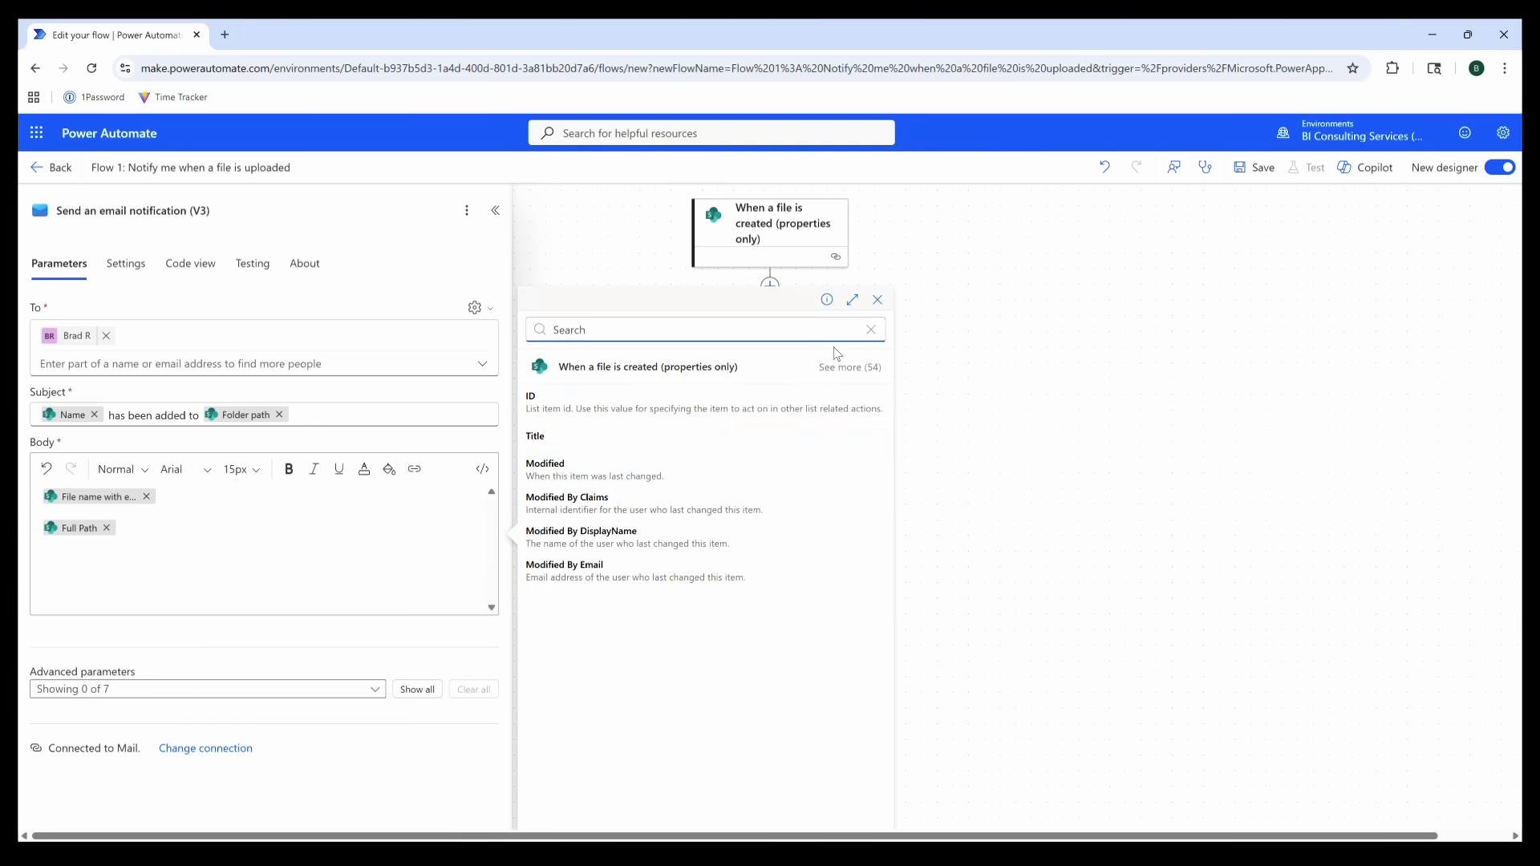
click(870, 369)
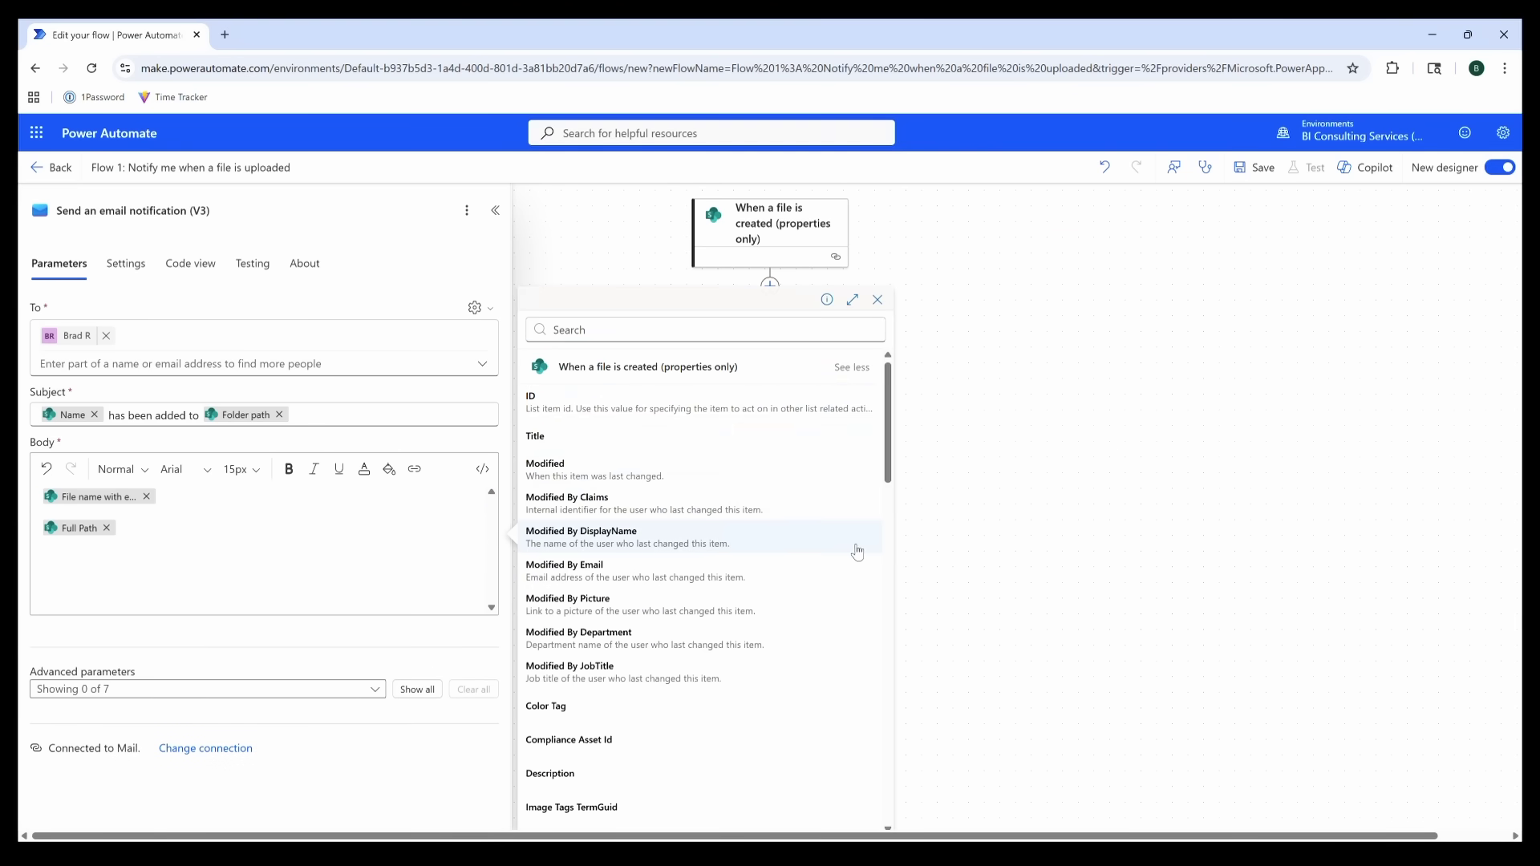
scroll(858, 552, down, 6)
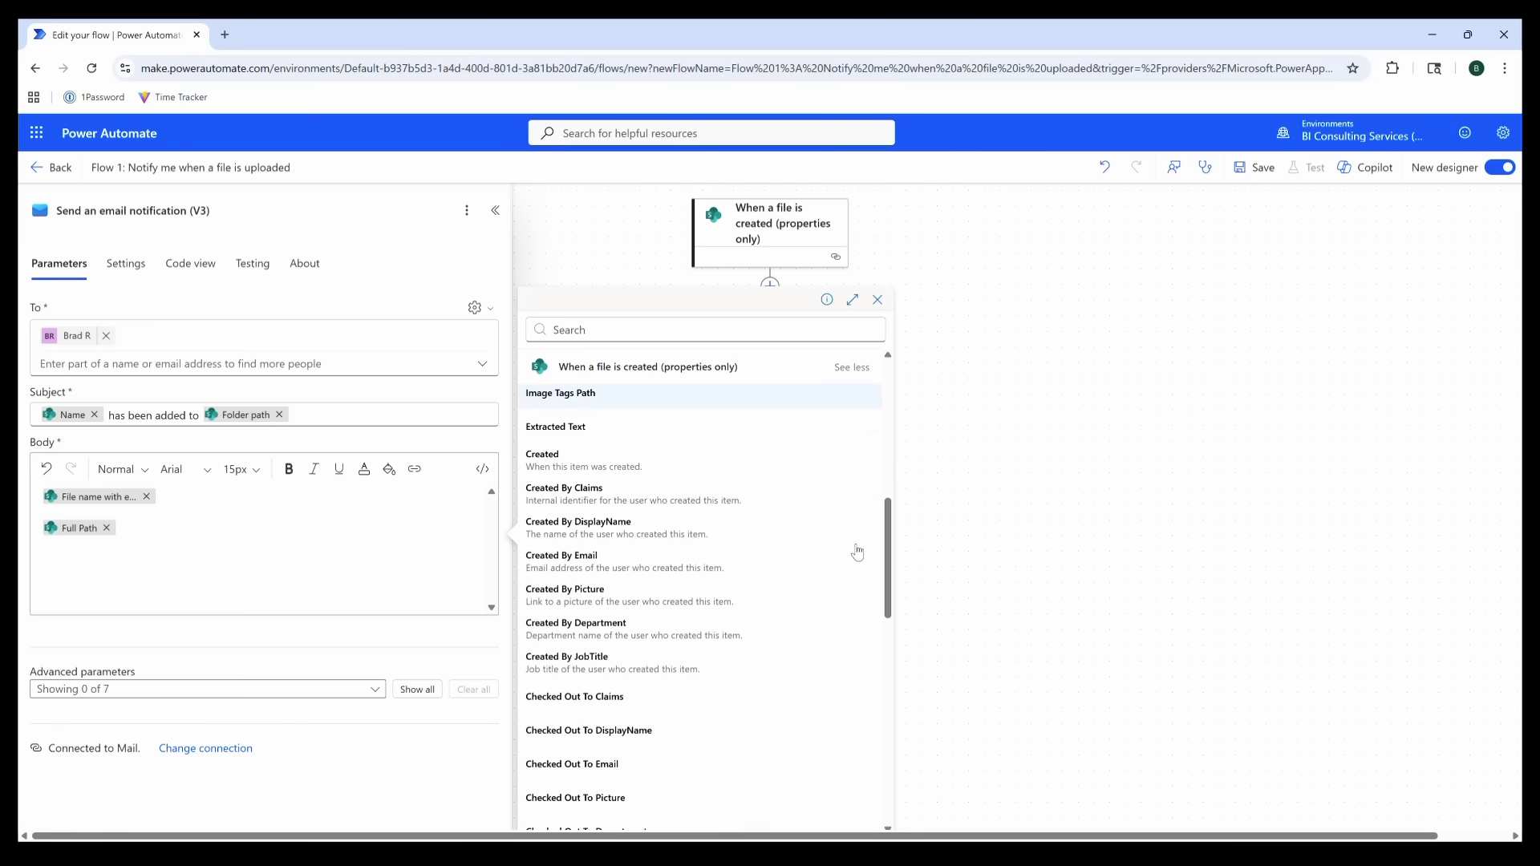
click(620, 478)
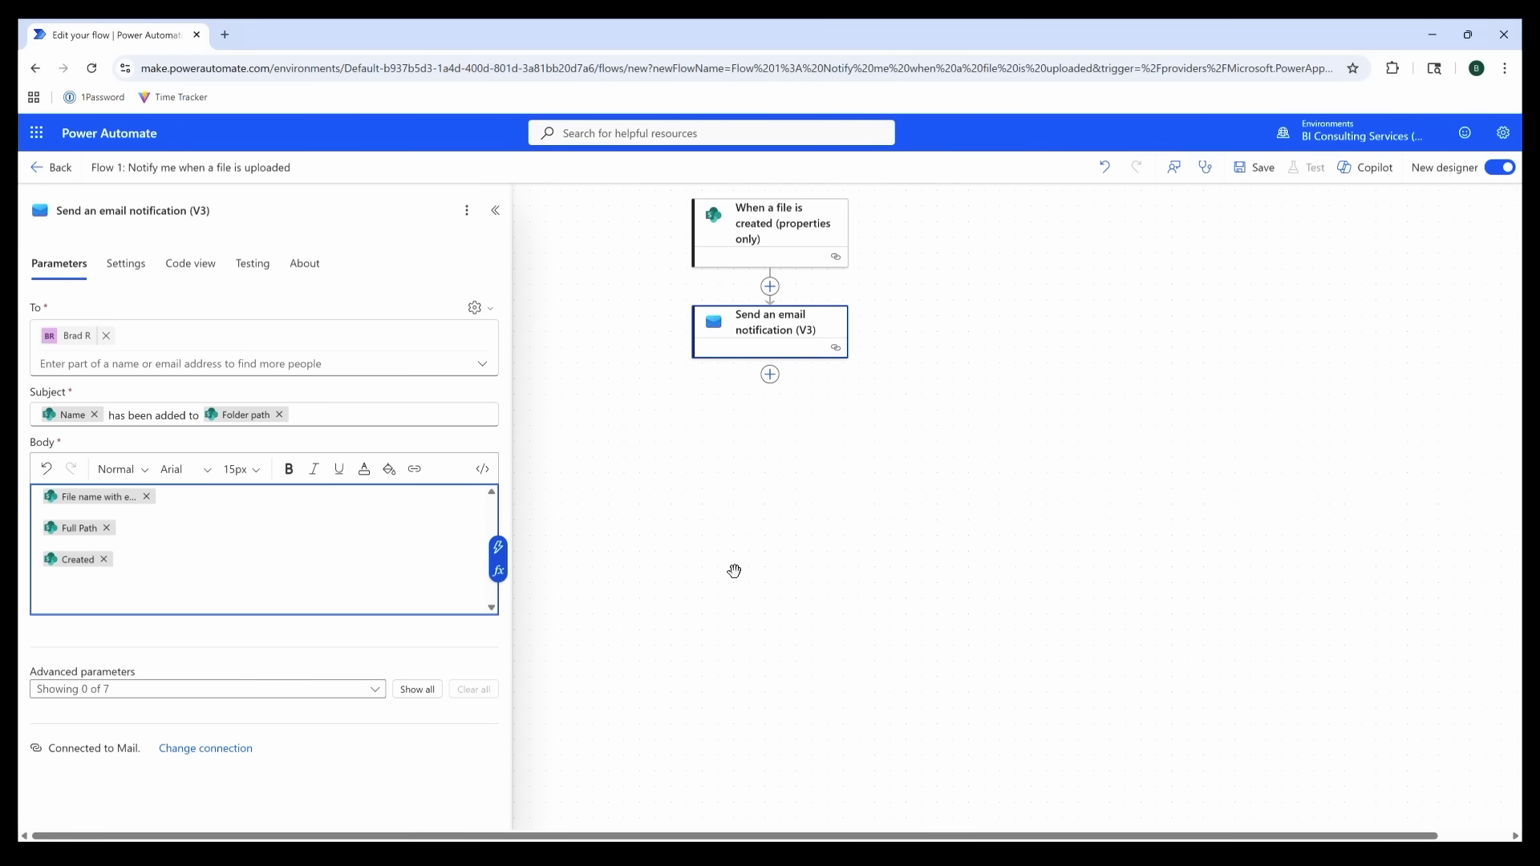
- Save the flow and start a manual test run
click(1248, 170)
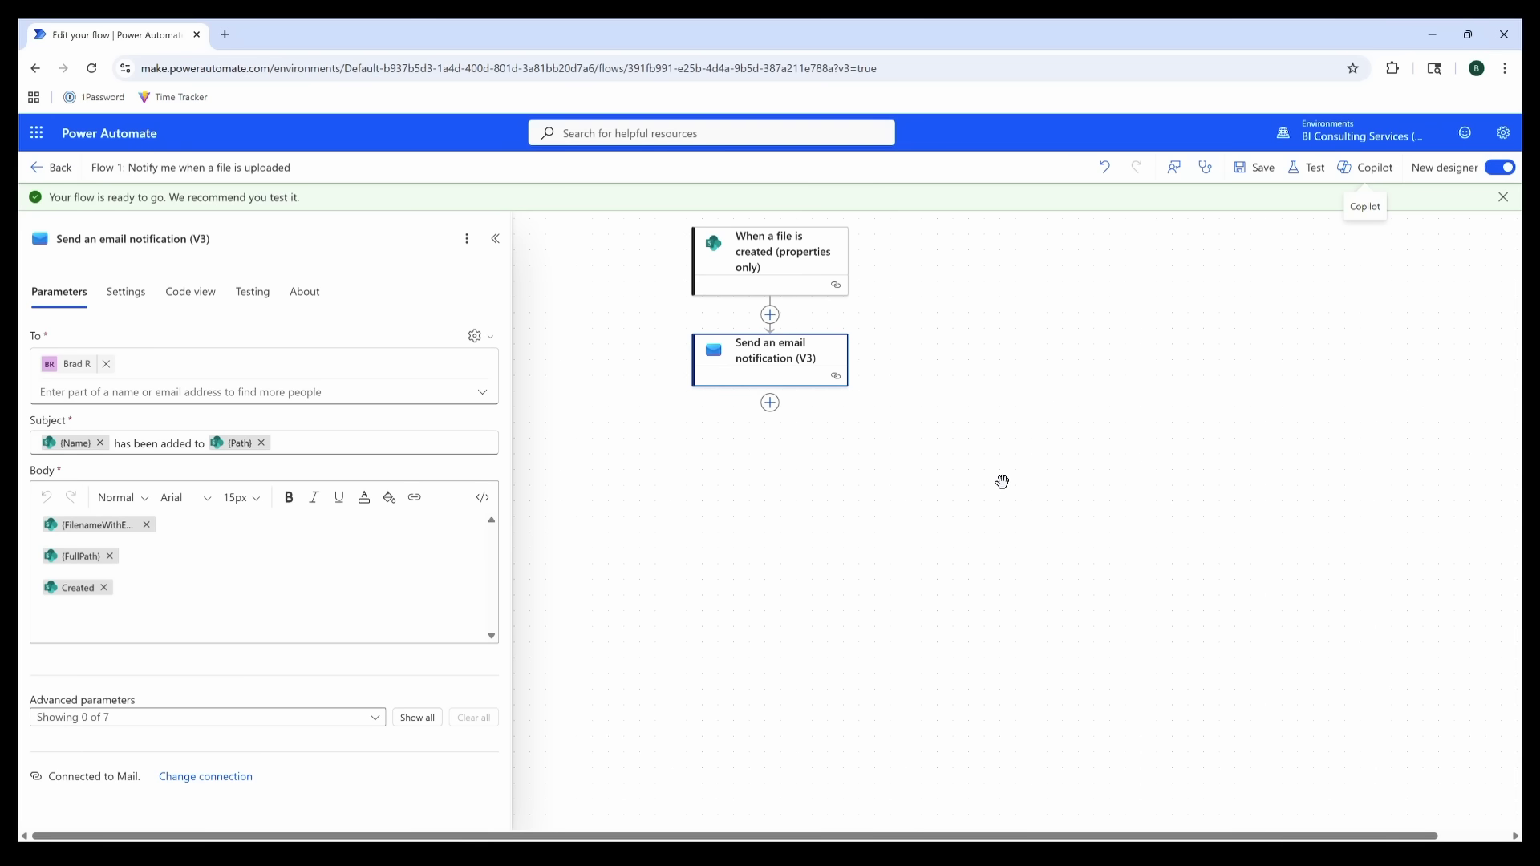
click(1303, 170)
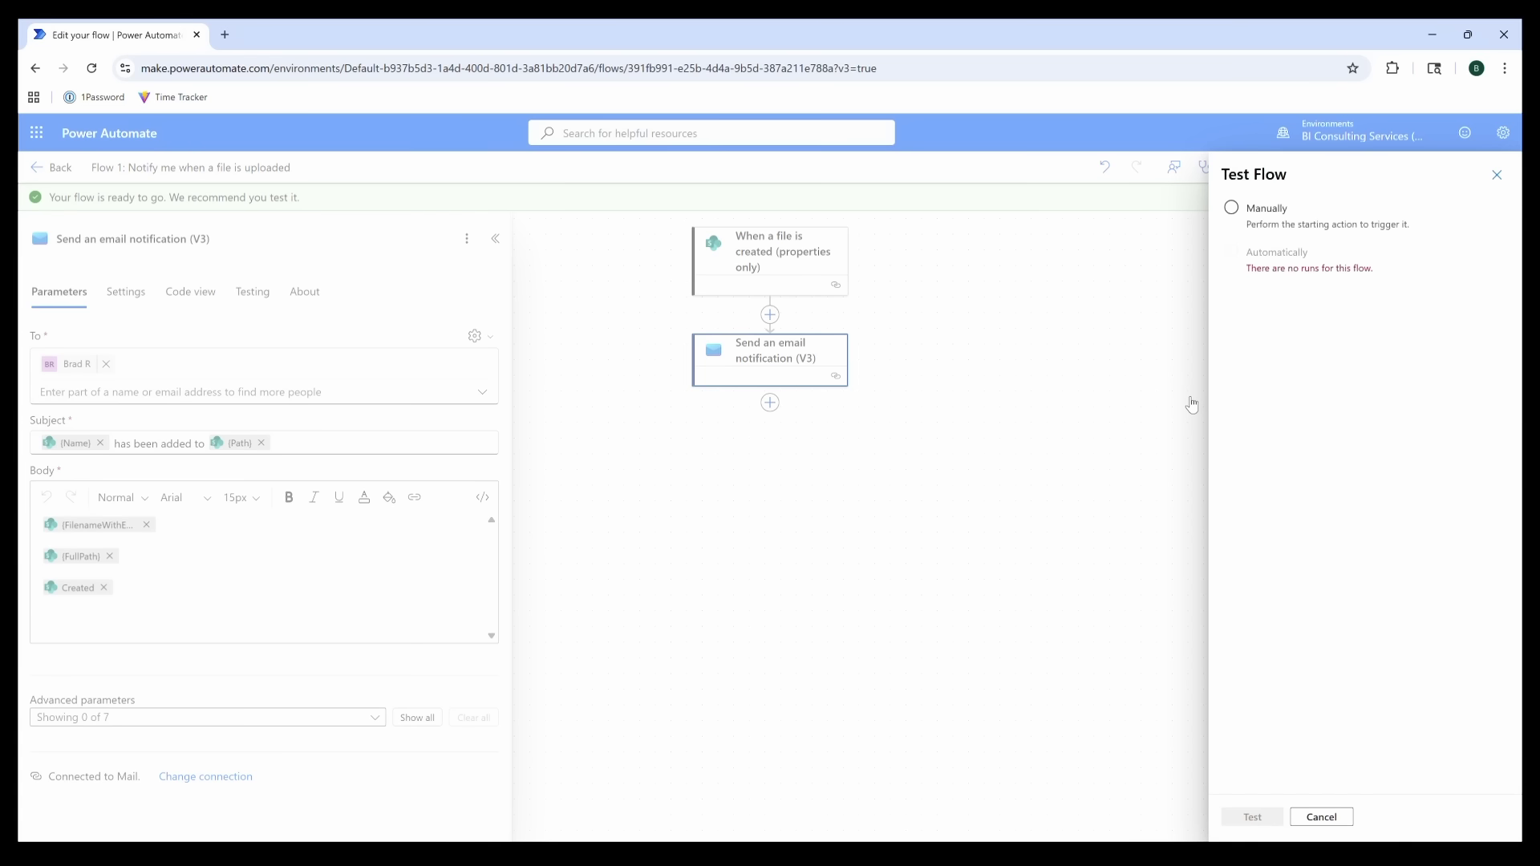
click(1231, 208)
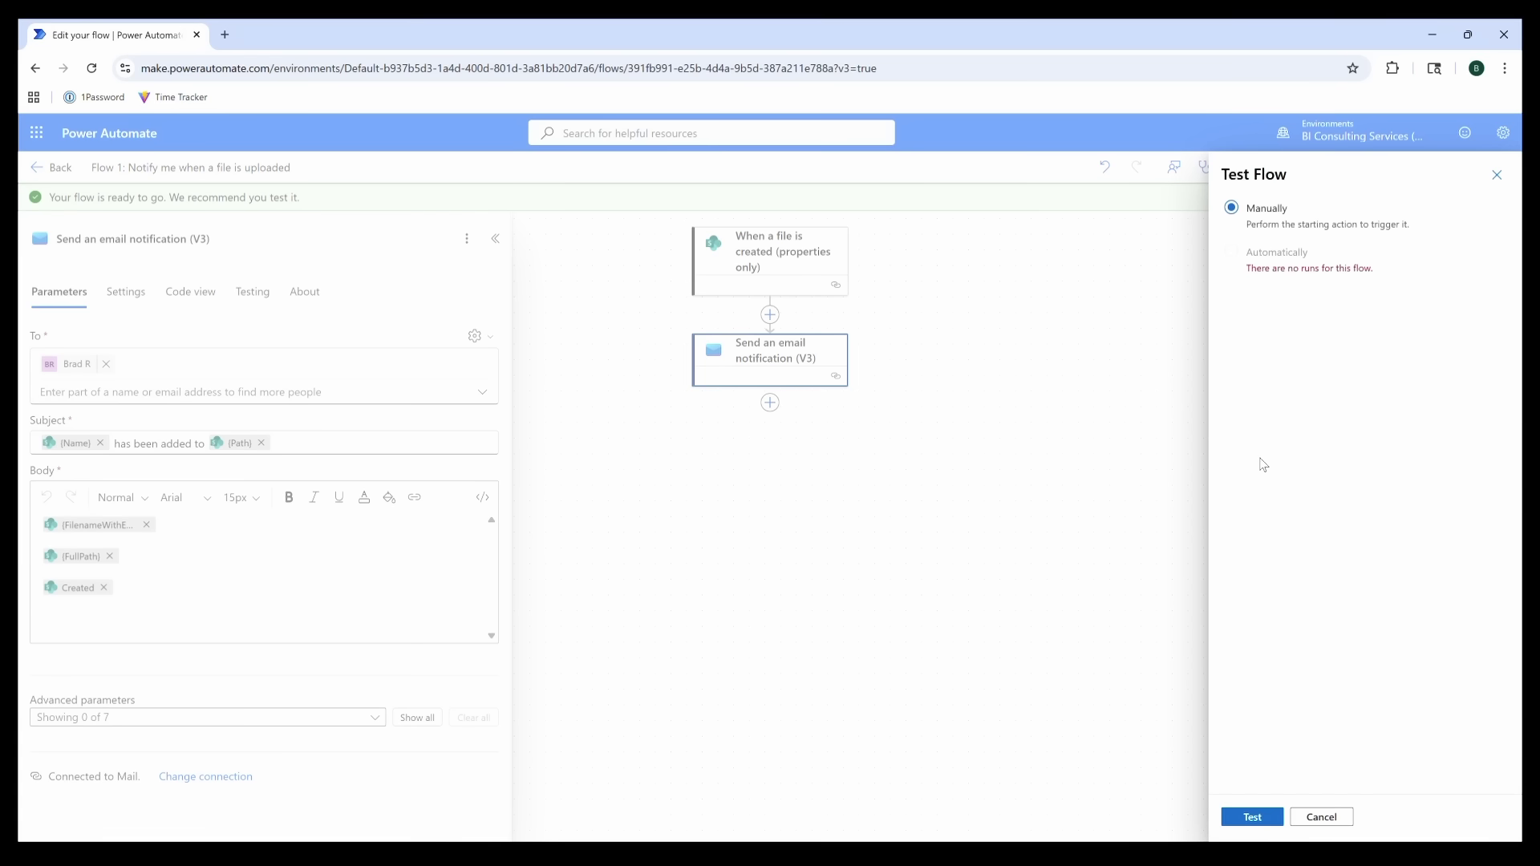
click(1253, 816)
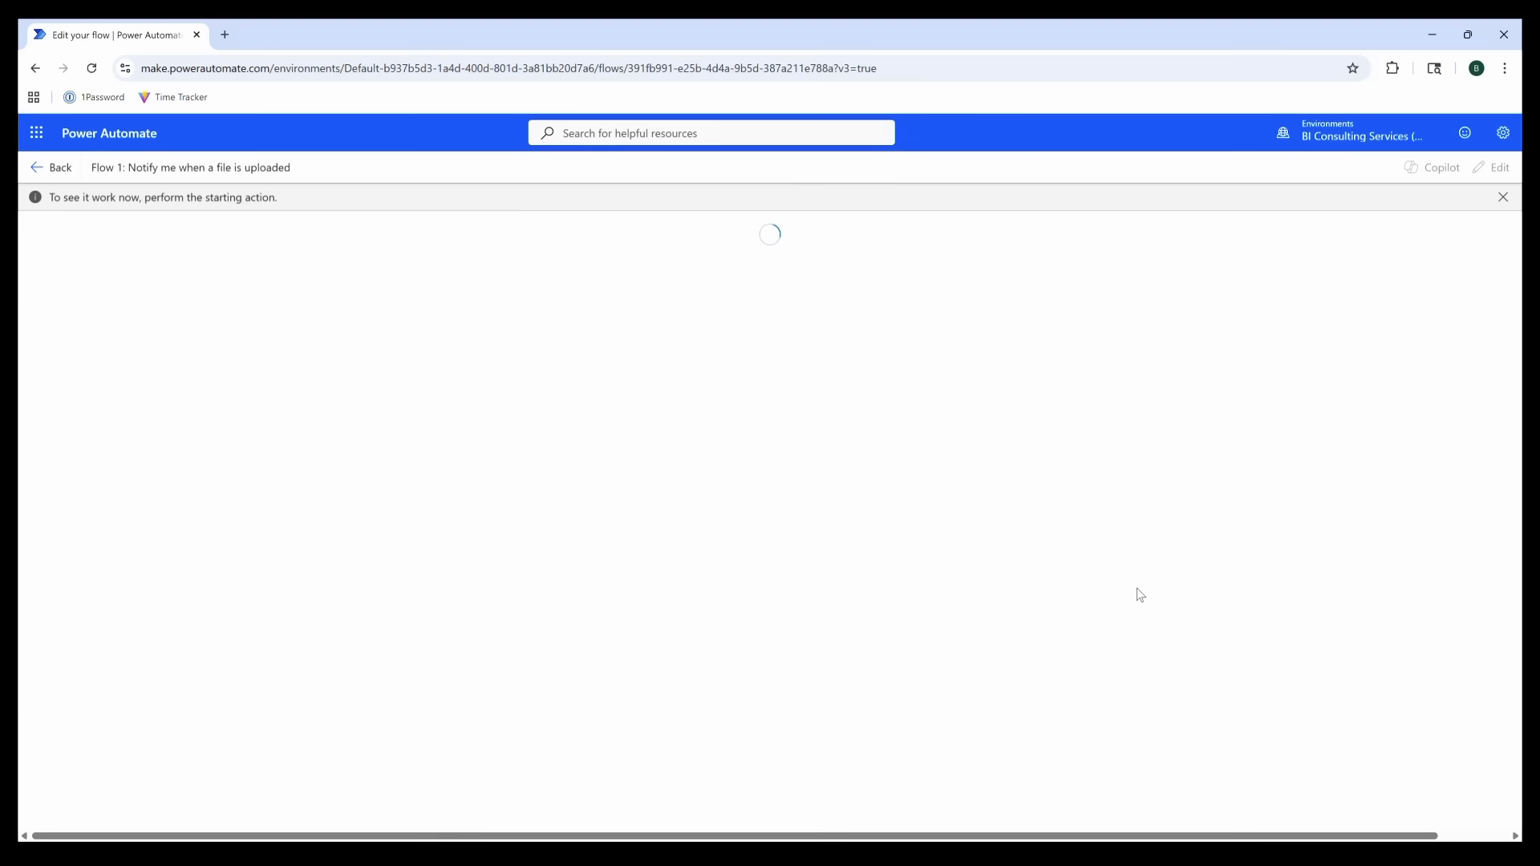